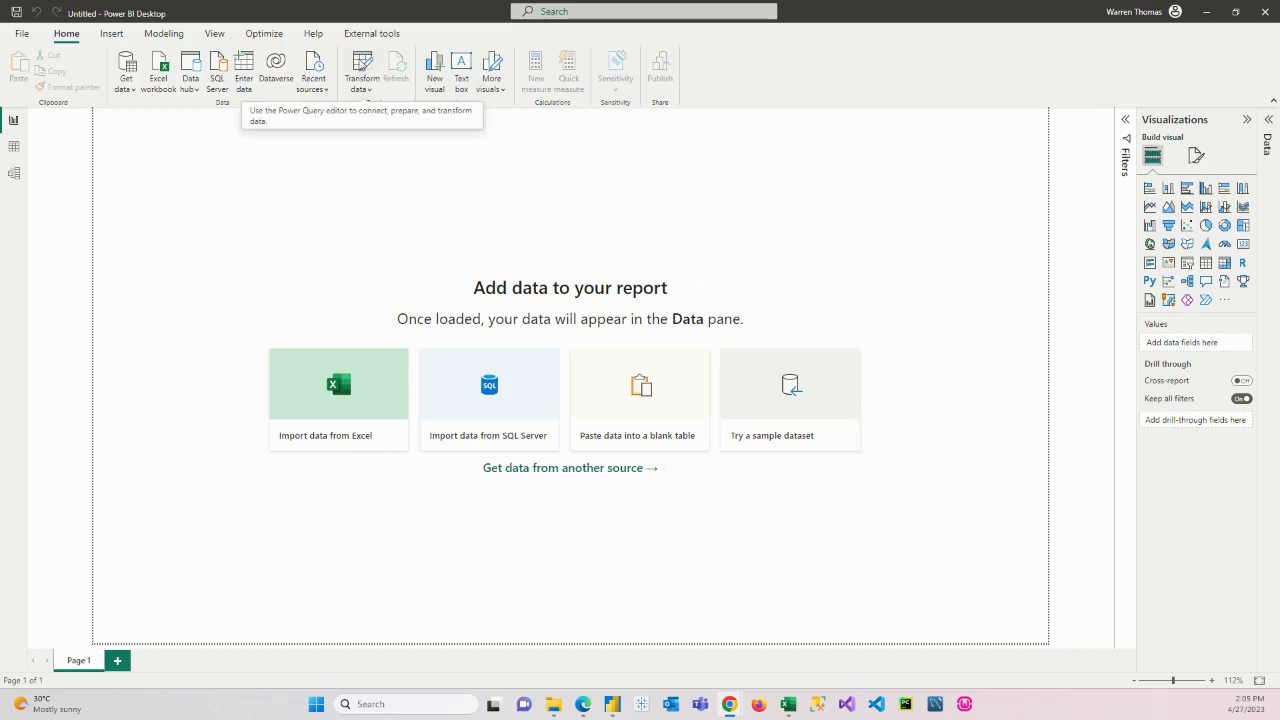
Step: Open the empty Power Query Editor, look through its Transform, Add Column, View and Tools commands, and close it
{"action": "left_click", "coordinate": [362, 65]}
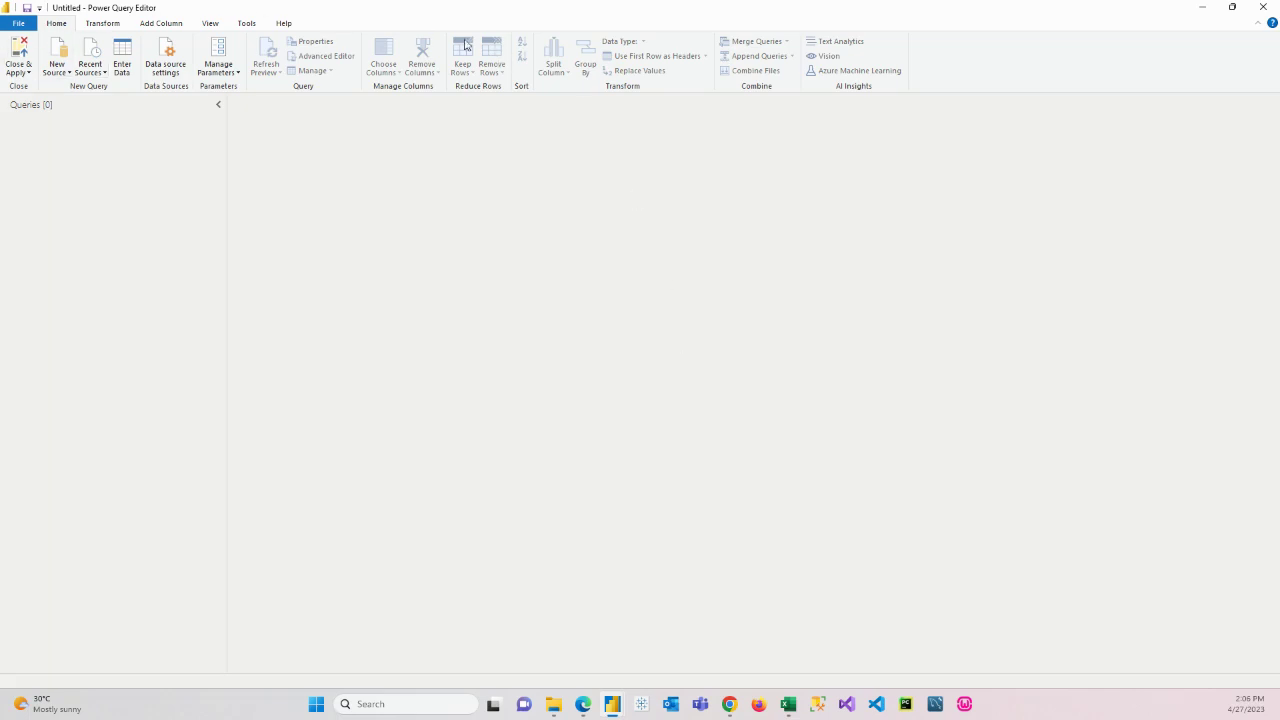
{"action": "left_click", "coordinate": [103, 23]}
{"action": "left_click", "coordinate": [160, 24]}
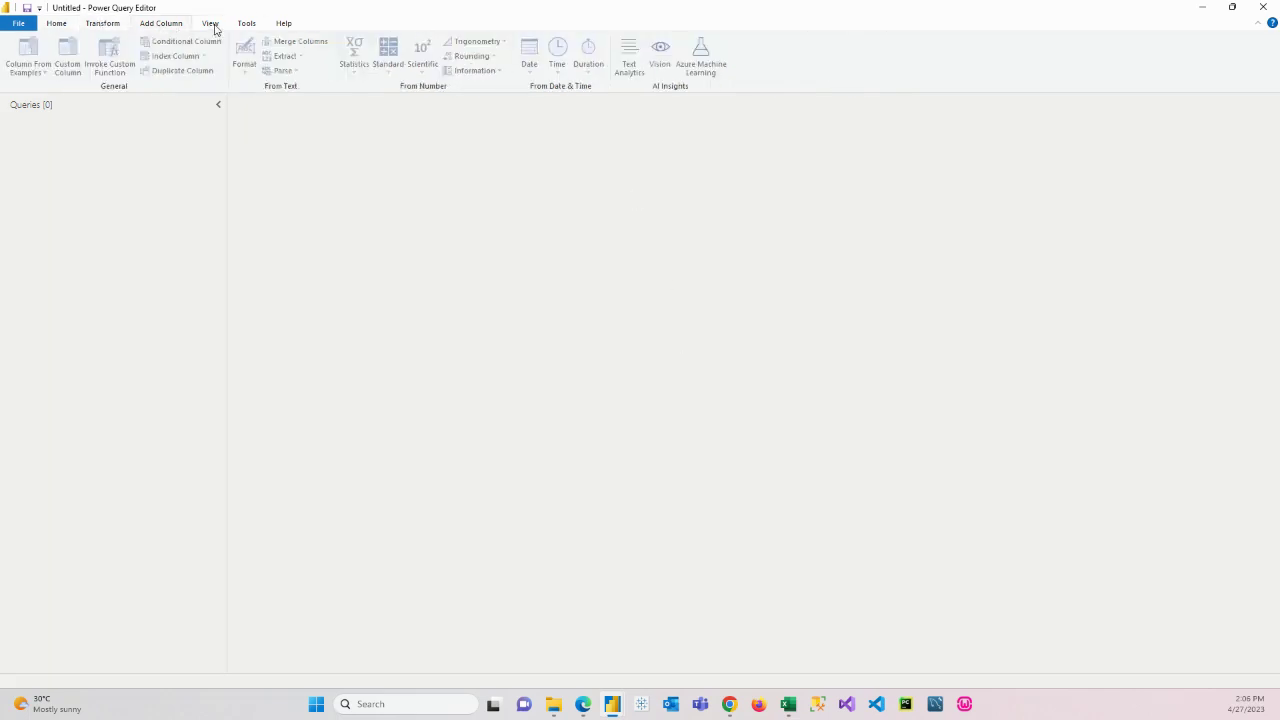
{"action": "left_click", "coordinate": [212, 25]}
{"action": "left_click", "coordinate": [251, 25]}
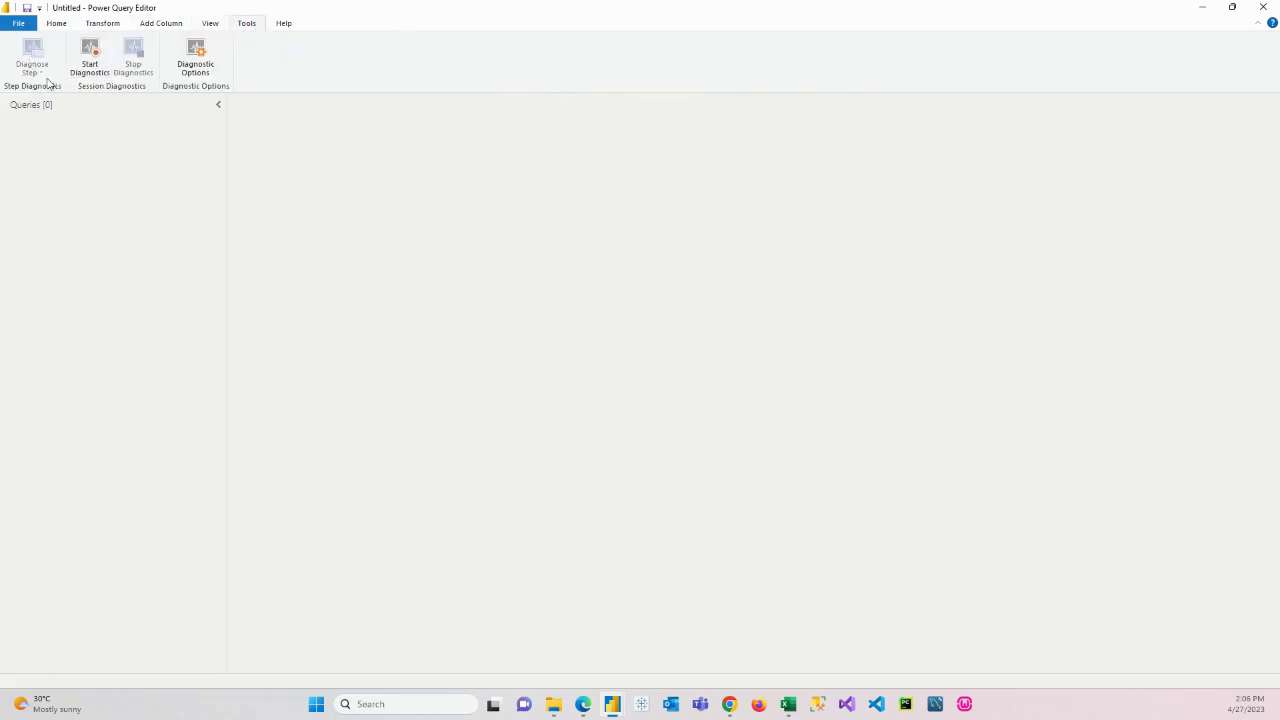
{"action": "left_click", "coordinate": [1267, 6]}
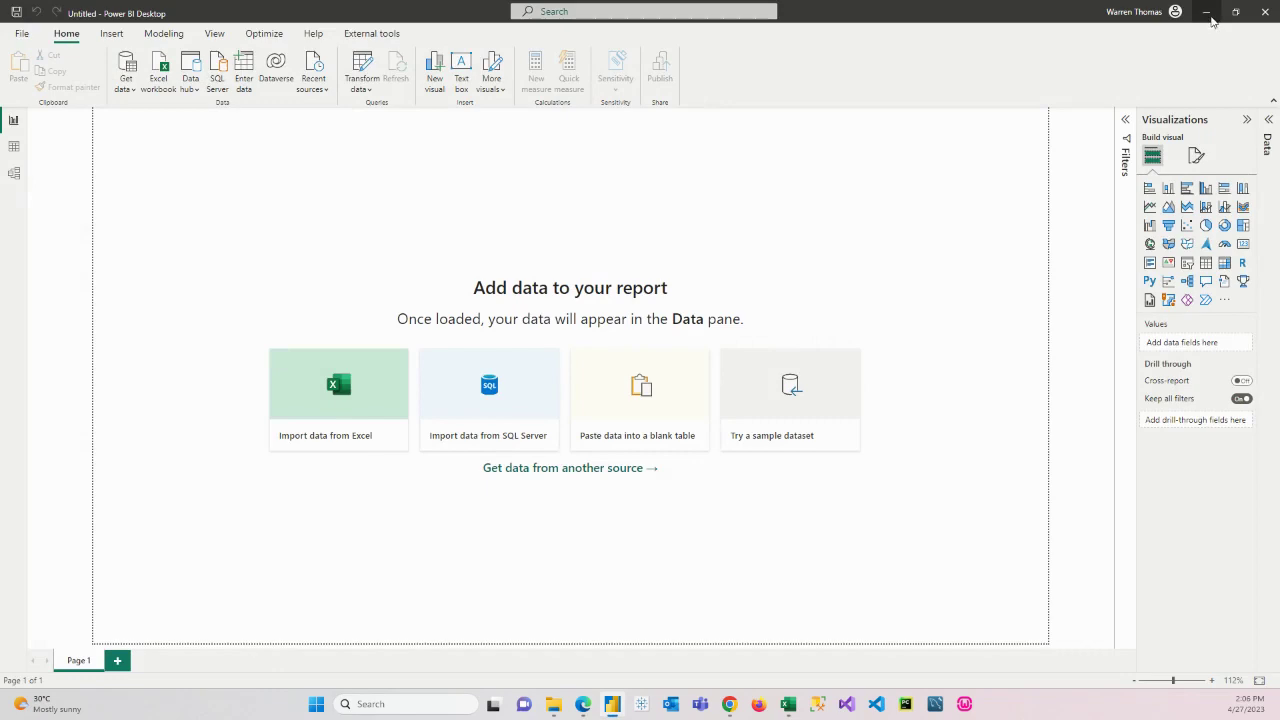
Step: Switch to the CompletedPqueryFolderExample.xlsx workbook in Excel and examine the SalesDataFolderImport query's commands and properties
{"action": "left_click", "coordinate": [1208, 14]}
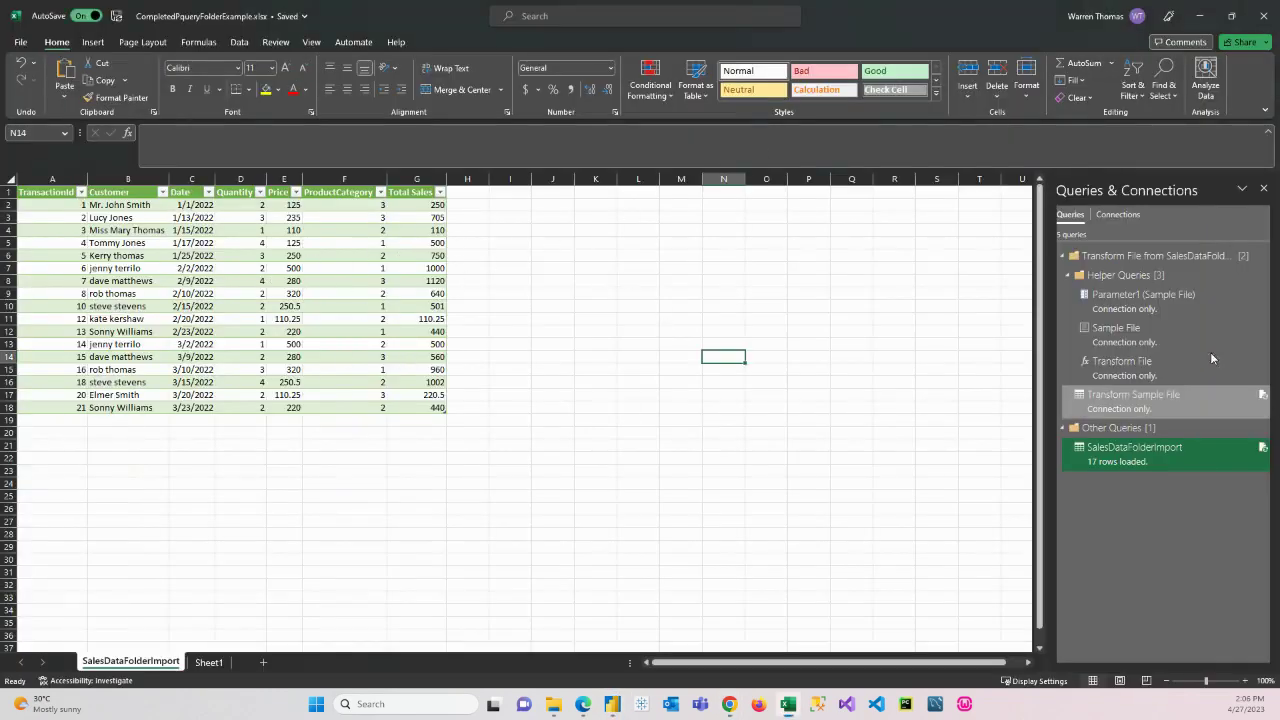
{"action": "mouse_move", "coordinate": [1108, 463]}
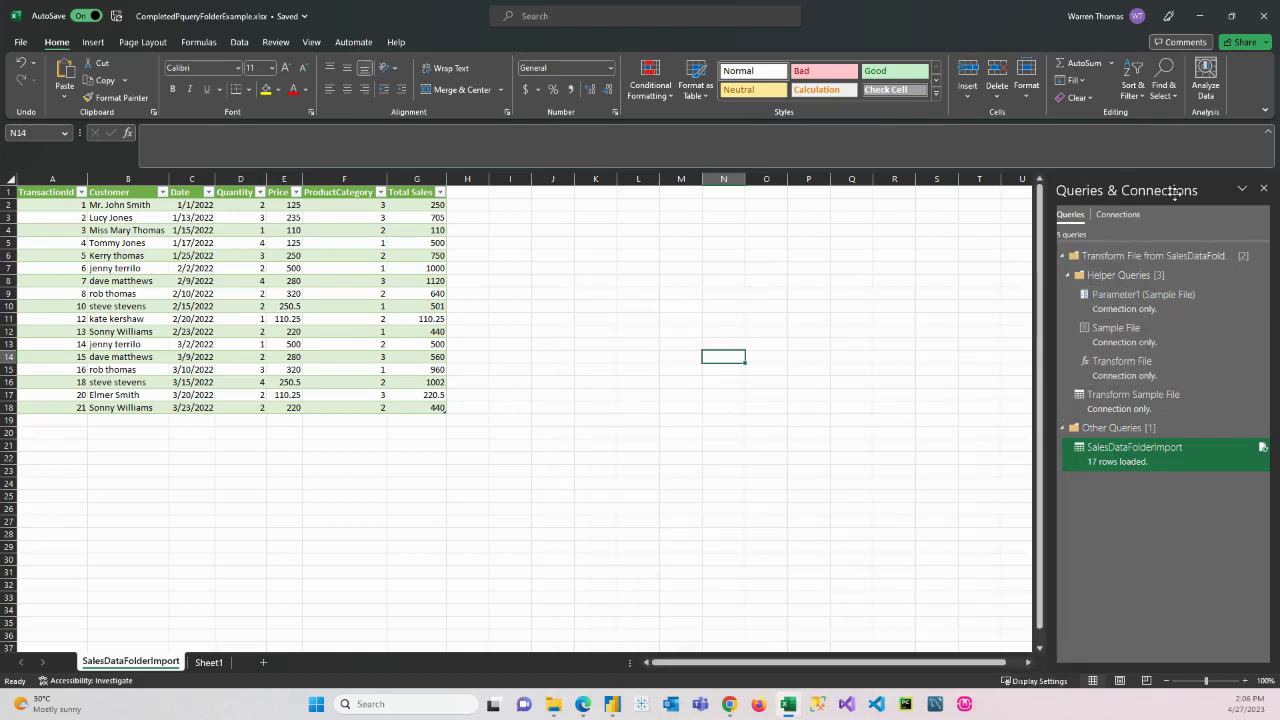
{"action": "left_click", "coordinate": [355, 228]}
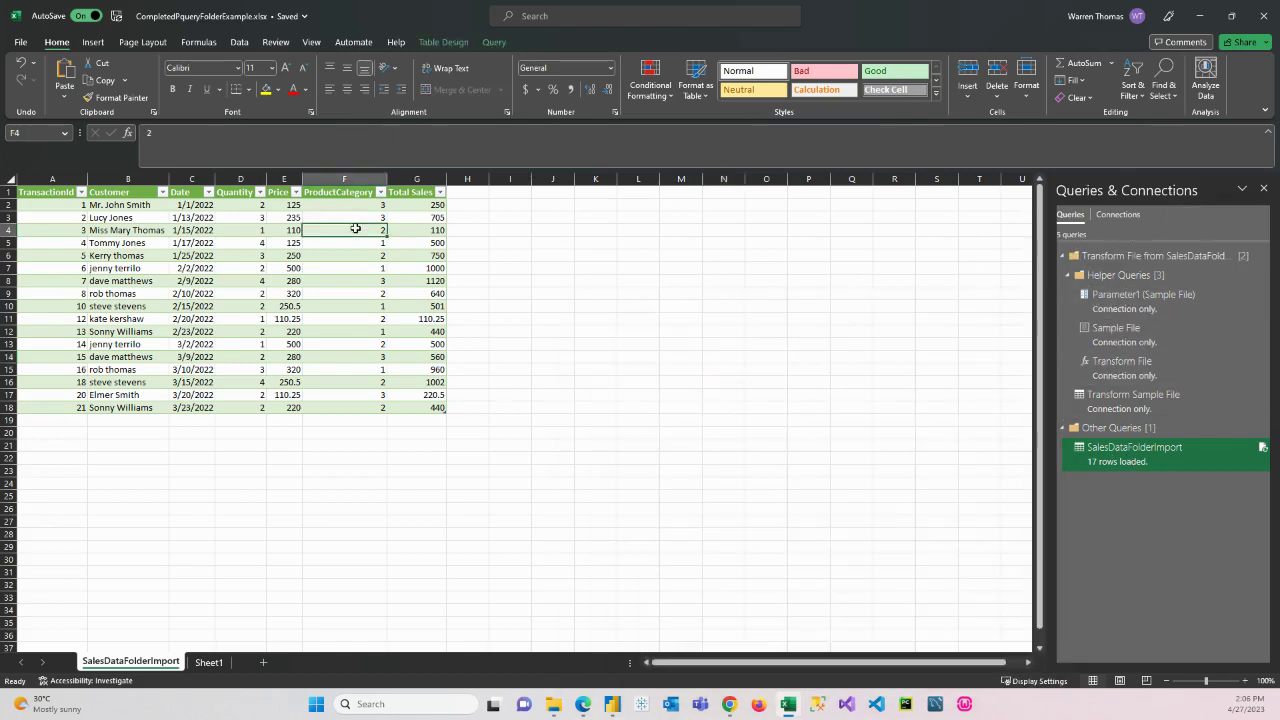
{"action": "left_click", "coordinate": [493, 42]}
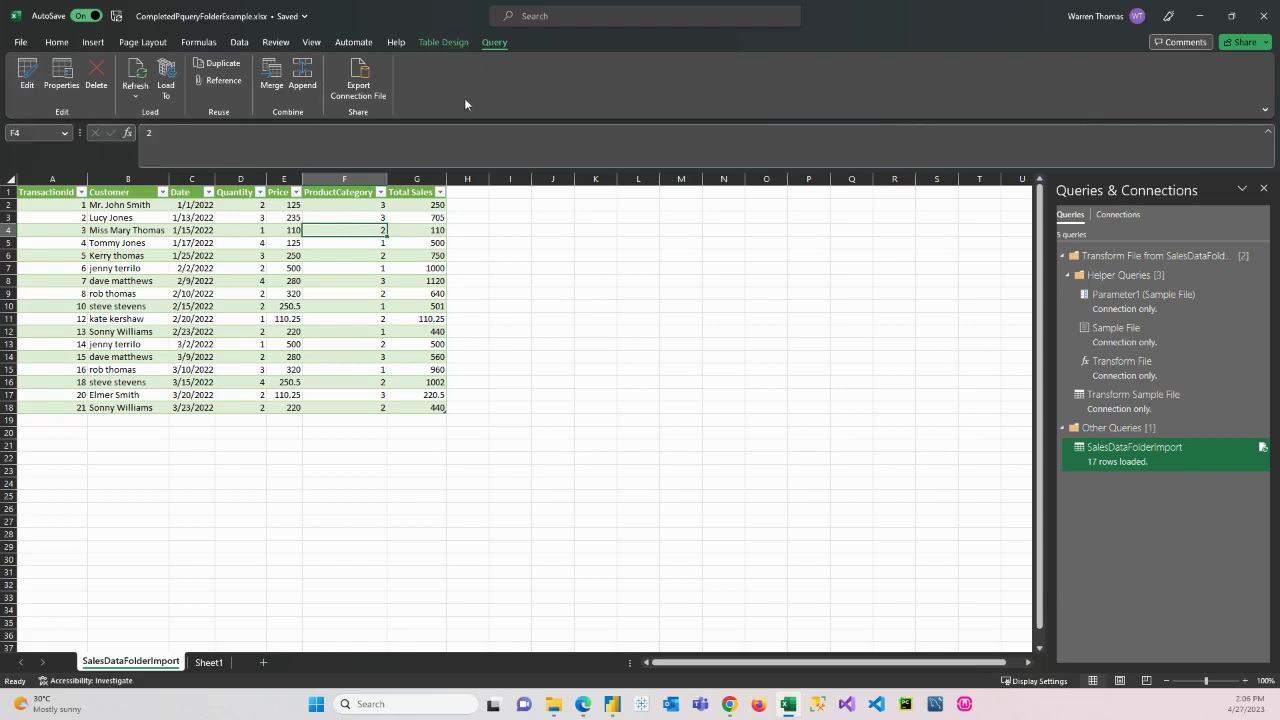
{"action": "right_click", "coordinate": [248, 241]}
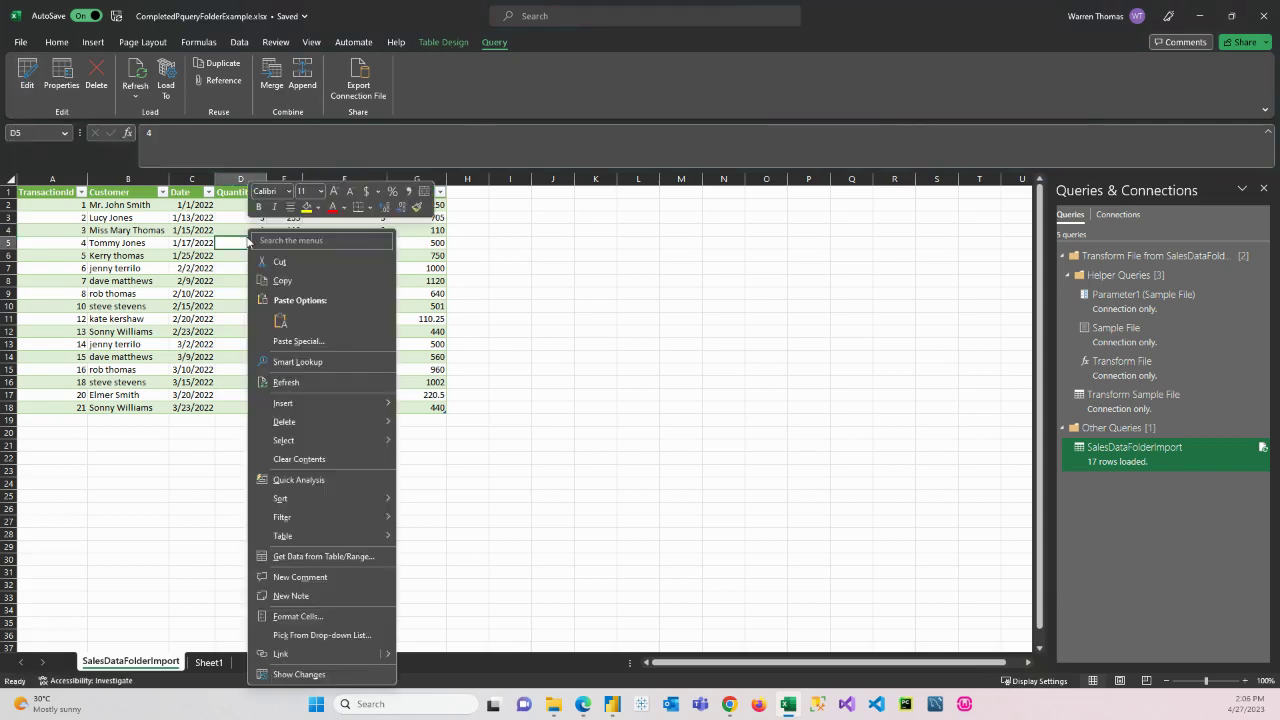
{"action": "key", "text": "Escape"}
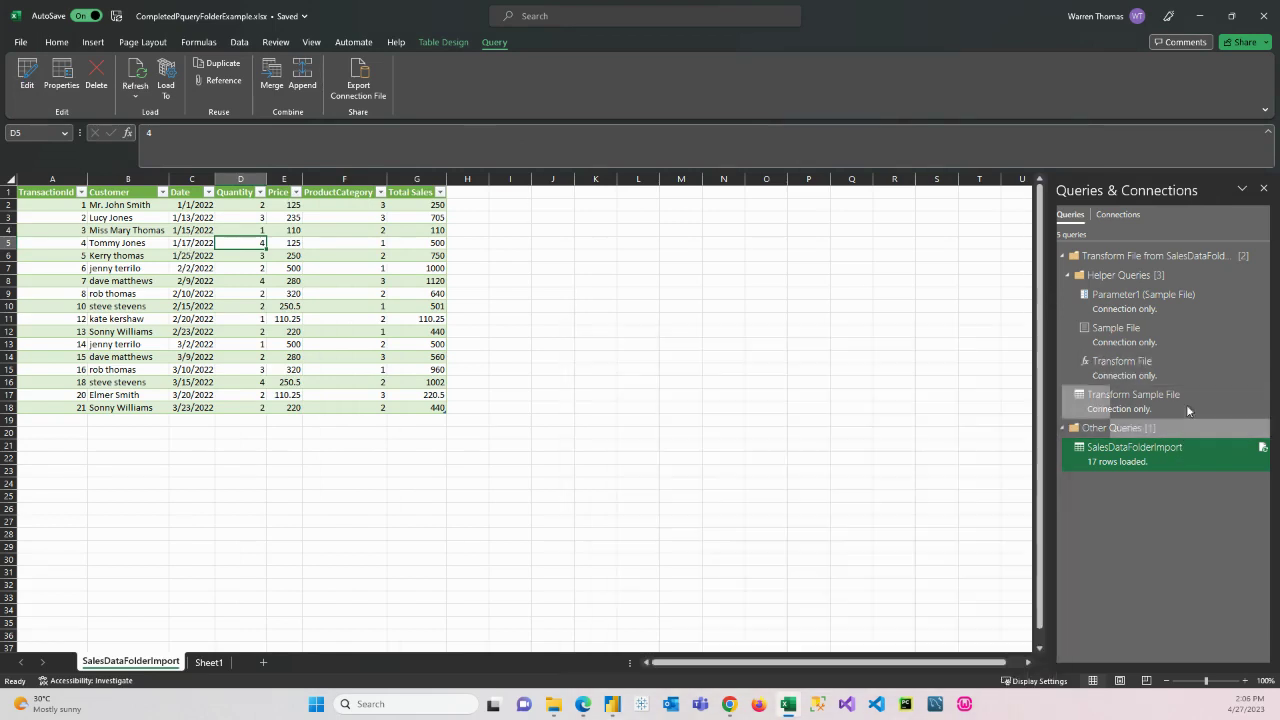
{"action": "left_click", "coordinate": [58, 72]}
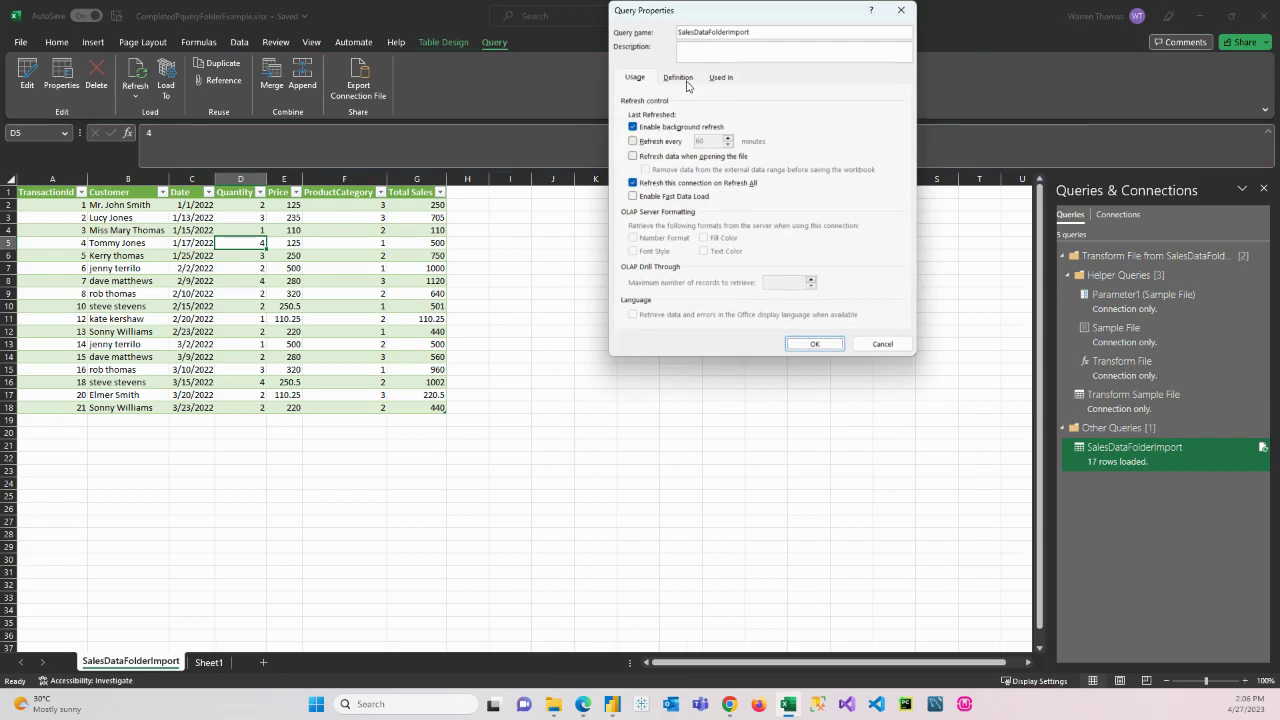
{"action": "left_click", "coordinate": [788, 343]}
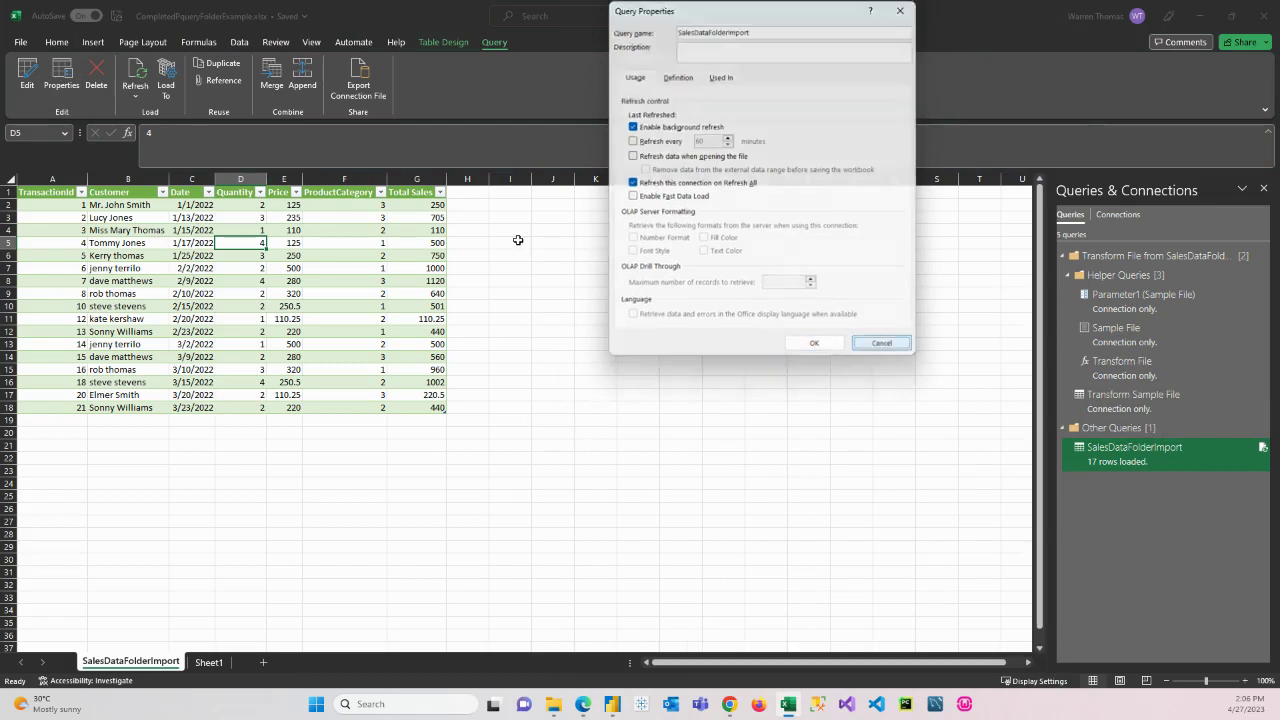
Step: Review the query's refresh options and the workbook's data import commands, hiding and reshowing the list of queries and connections
{"action": "left_click", "coordinate": [131, 97]}
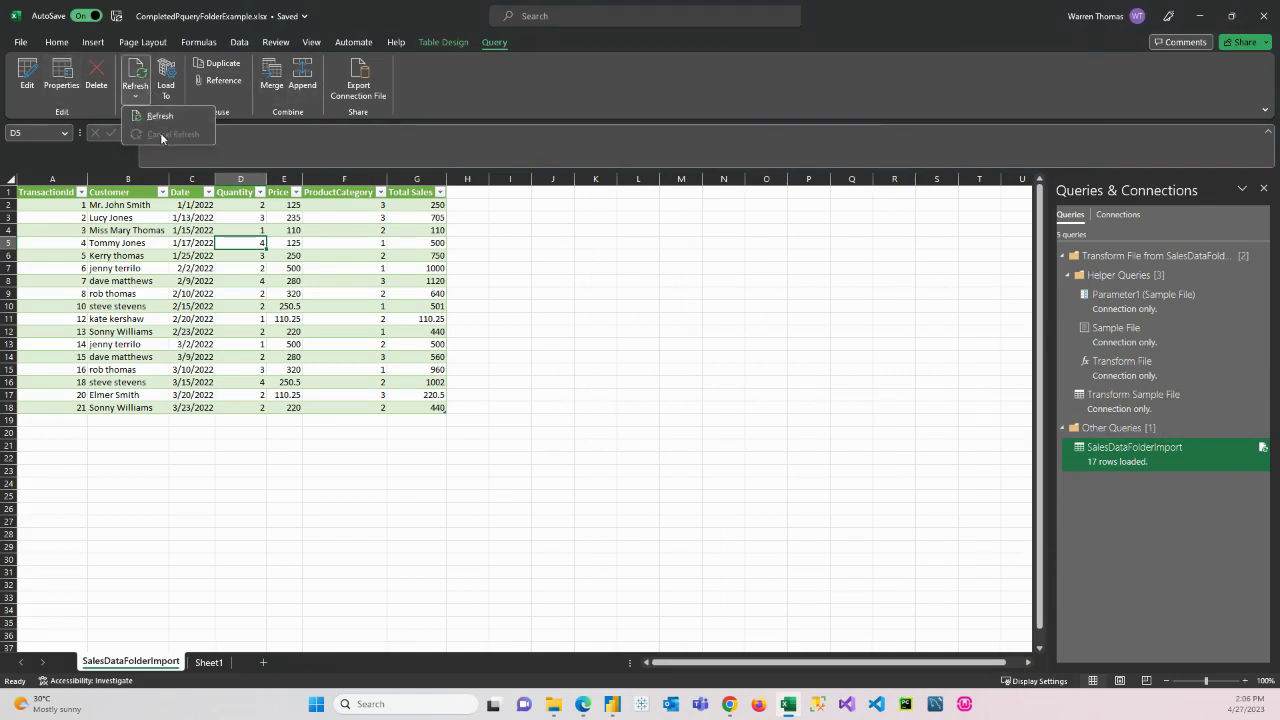
{"action": "left_click", "coordinate": [238, 42]}
{"action": "left_click", "coordinate": [238, 42]}
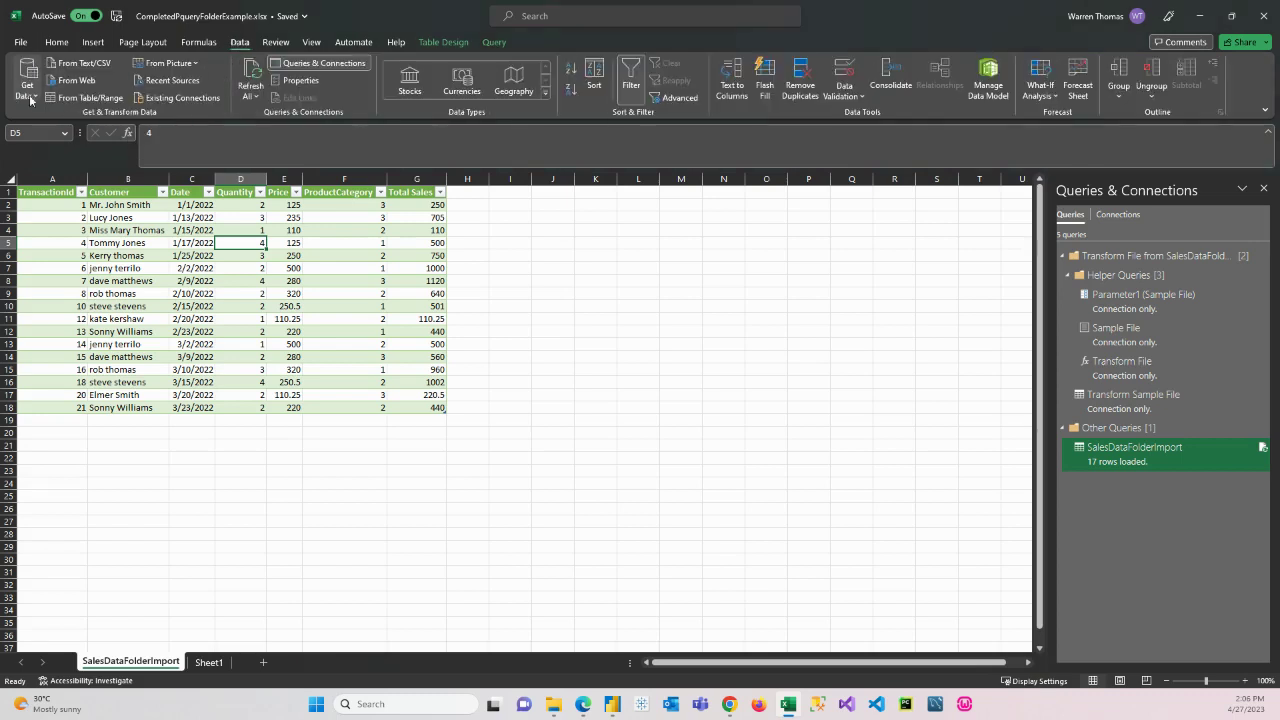
{"action": "left_click", "coordinate": [315, 65]}
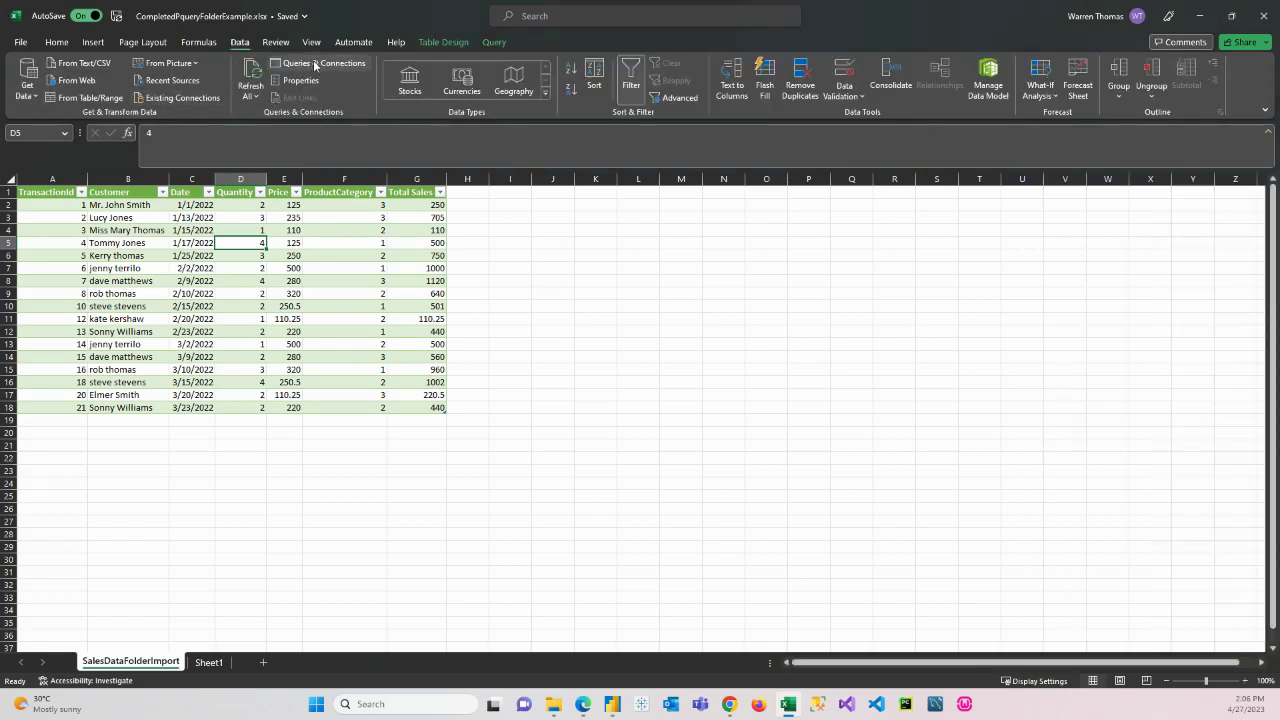
{"action": "left_click", "coordinate": [323, 67]}
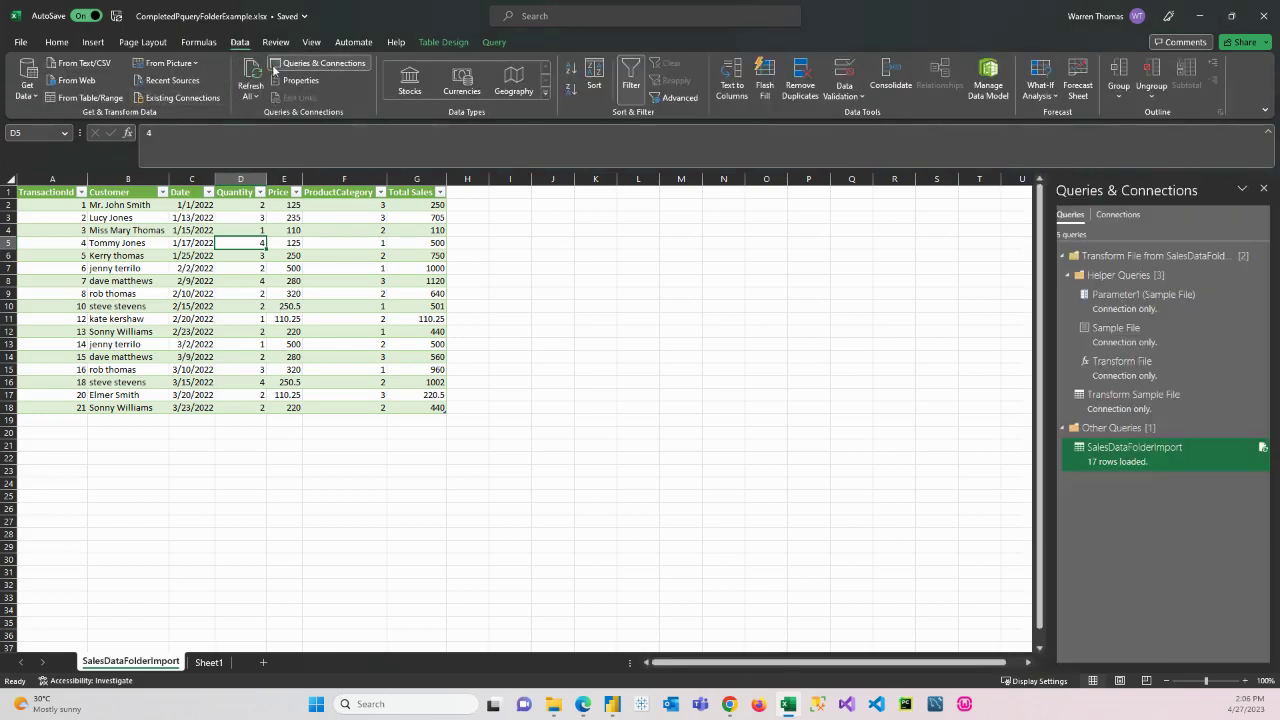
{"action": "left_click", "coordinate": [450, 43]}
{"action": "left_click", "coordinate": [494, 42]}
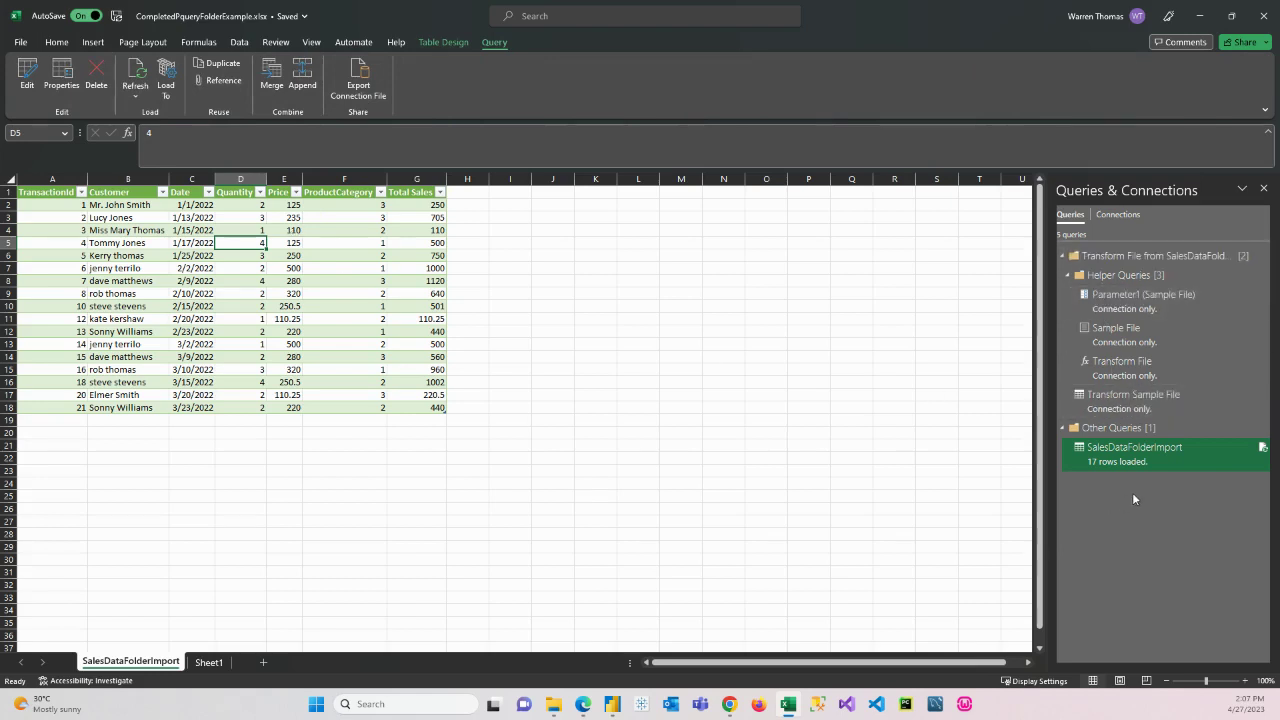
Step: Copy the SalesDataFolderImport query from the Excel workbook and paste it into Power BI Desktop's Power Query Editor
{"action": "right_click", "coordinate": [1127, 452]}
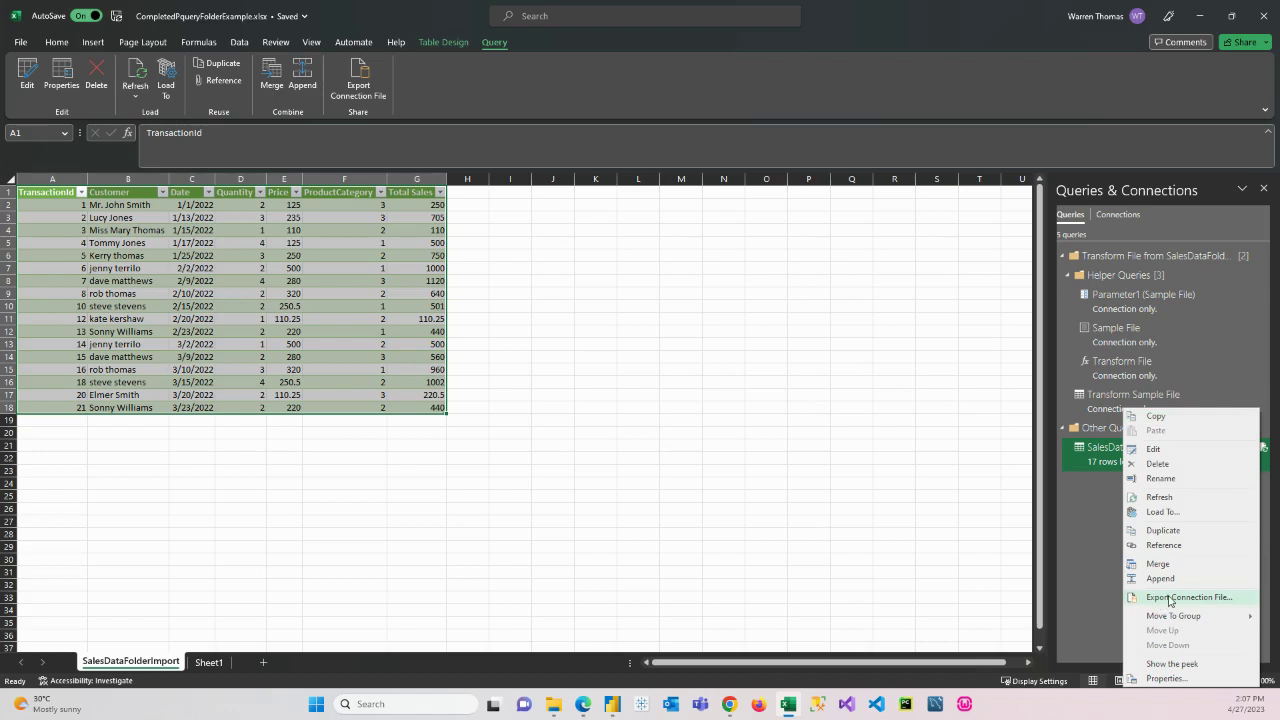
{"action": "left_click", "coordinate": [1157, 417]}
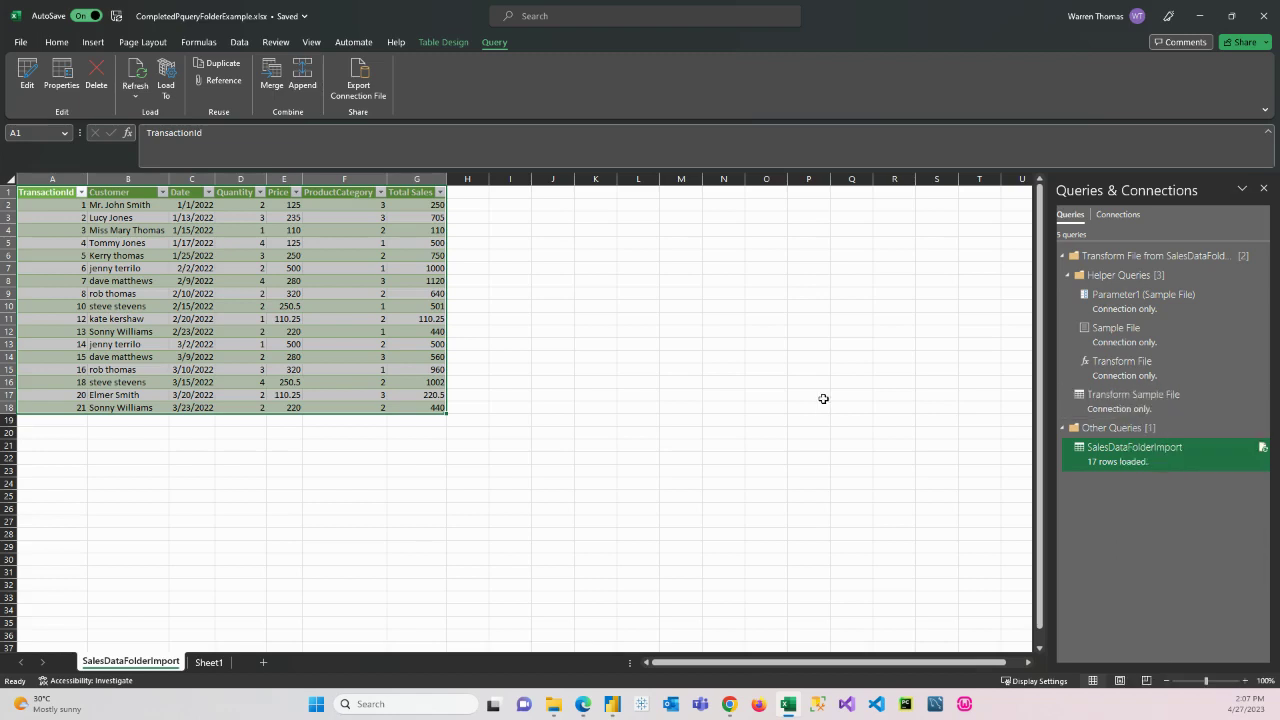
{"action": "left_click", "coordinate": [613, 705]}
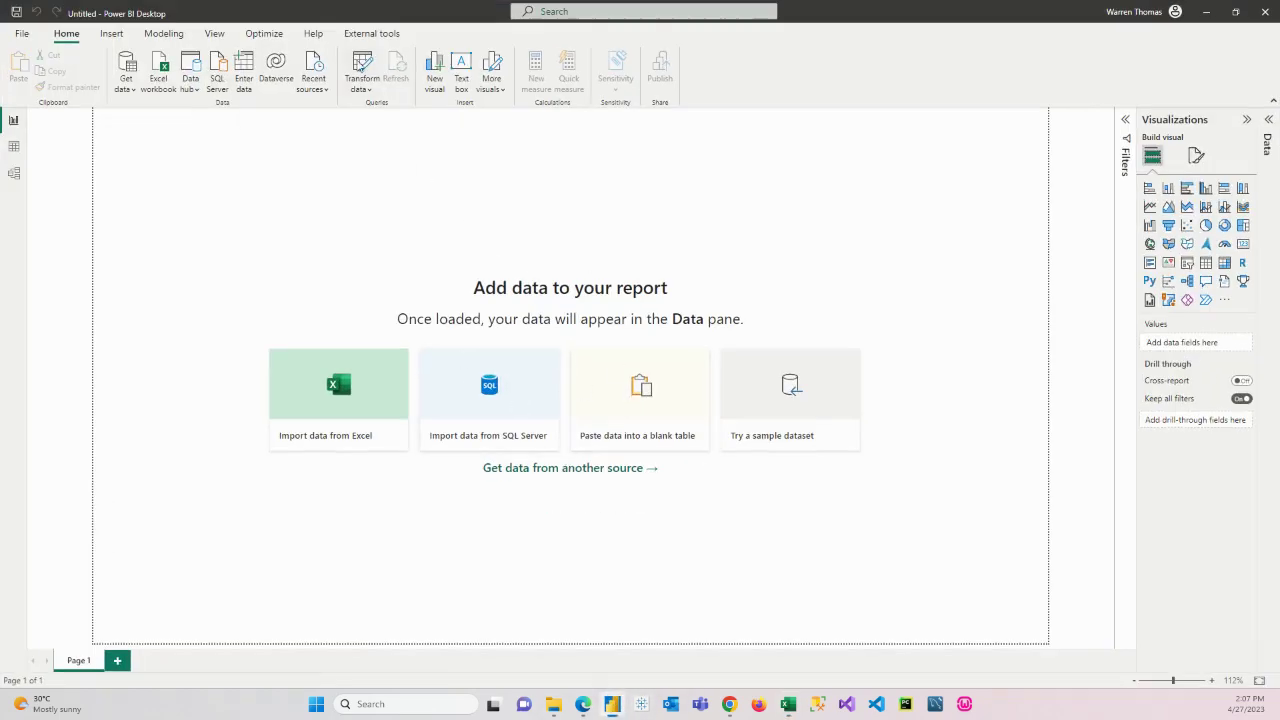
{"action": "left_click", "coordinate": [360, 65]}
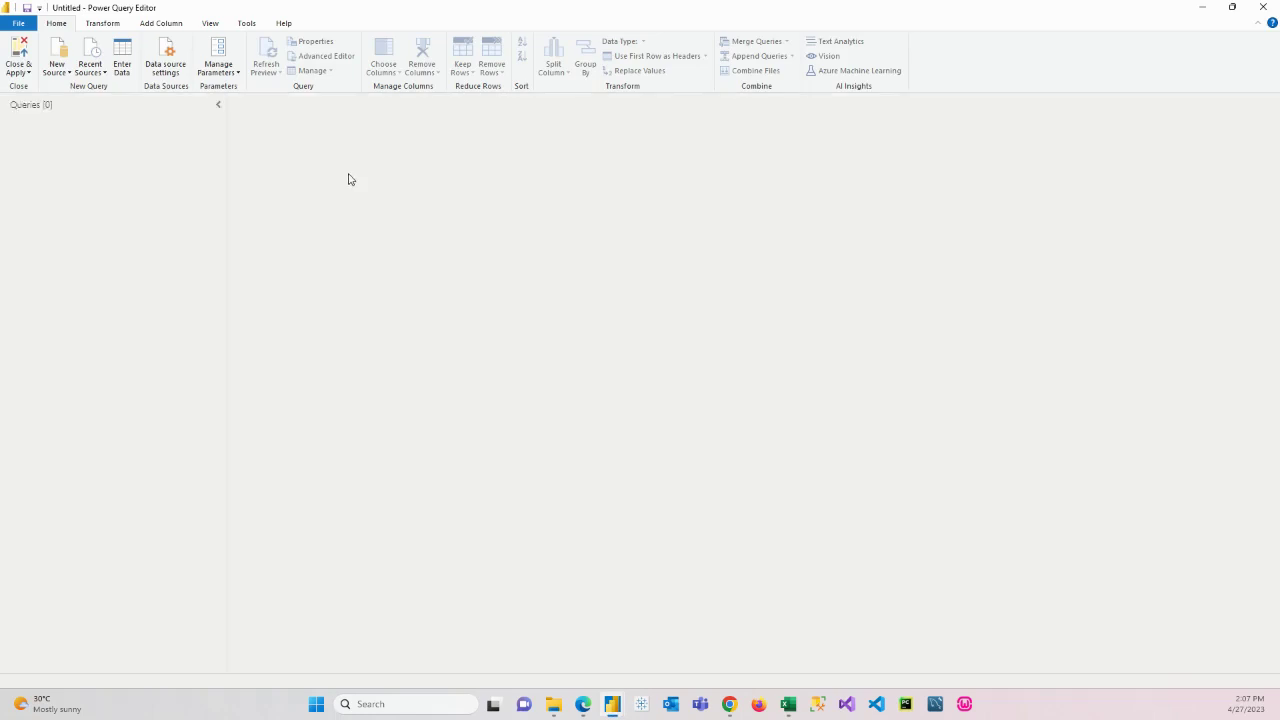
{"action": "right_click", "coordinate": [29, 135]}
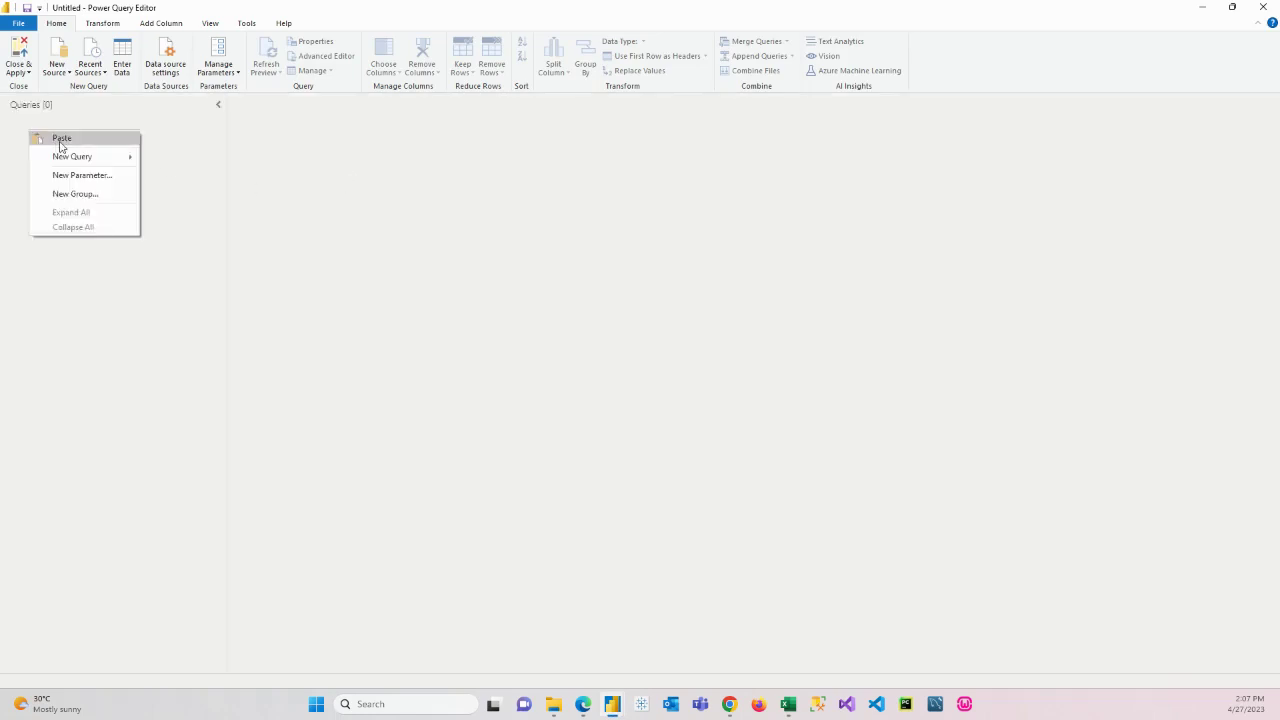
{"action": "left_click", "coordinate": [62, 142]}
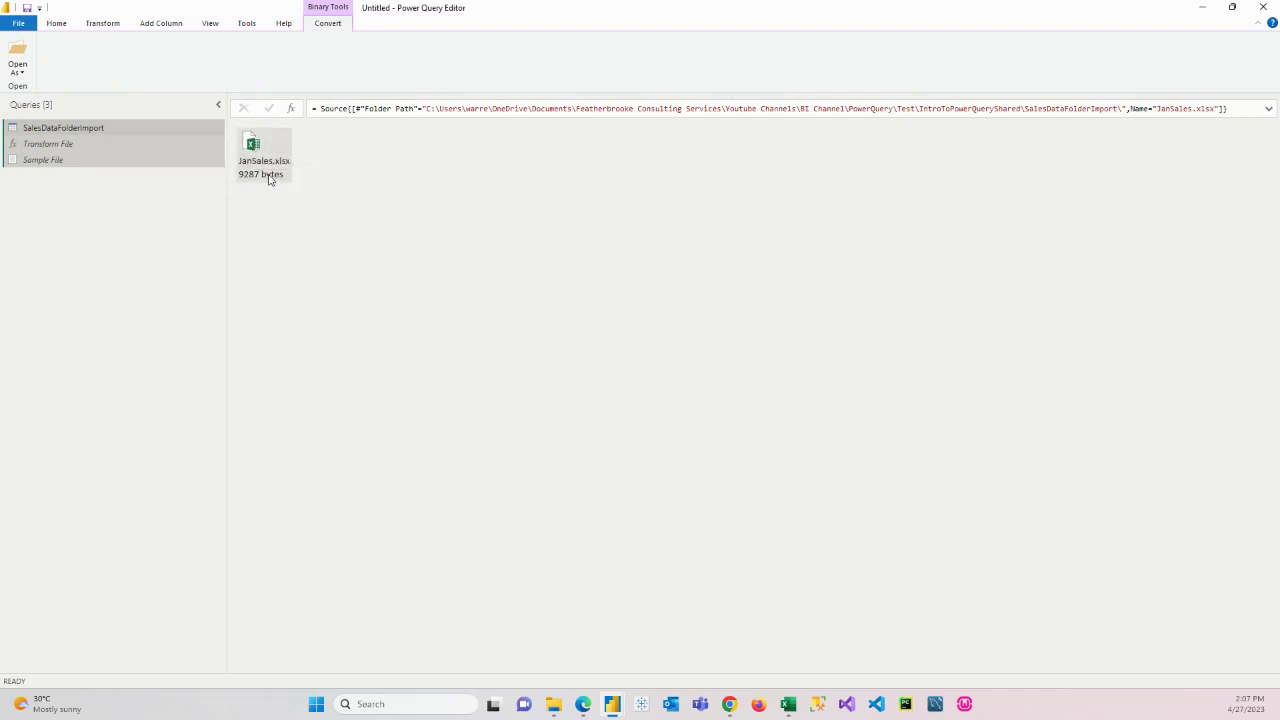
Step: Inspect the pasted Transform File function, the Sample File query and the SalesDataFolderImport query
{"action": "left_click", "coordinate": [49, 146]}
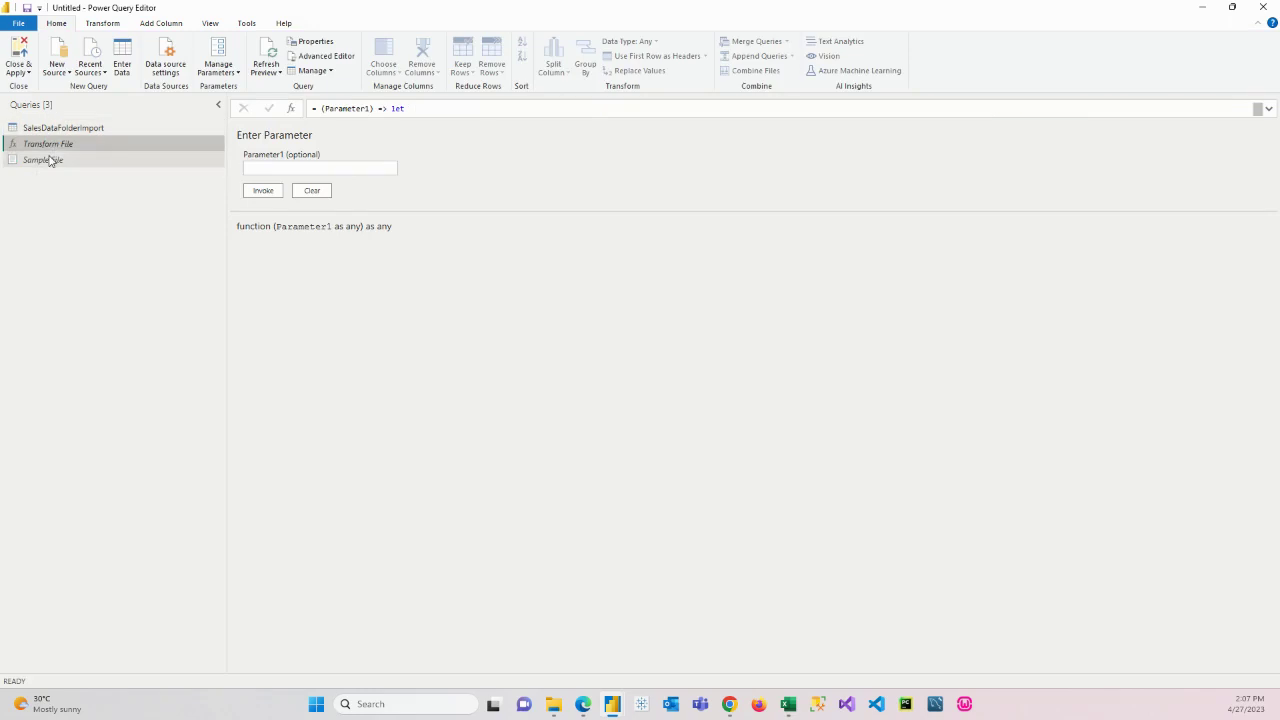
{"action": "left_click", "coordinate": [51, 160]}
{"action": "left_click", "coordinate": [78, 145]}
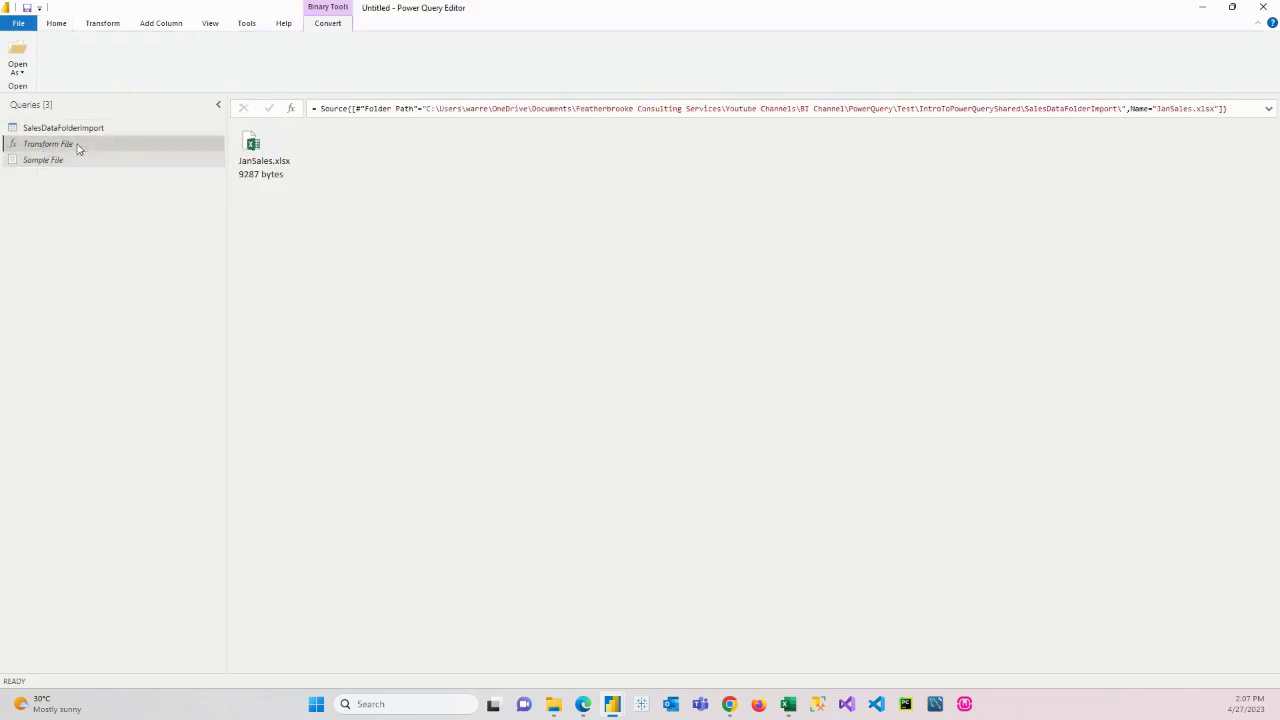
{"action": "left_click", "coordinate": [63, 129]}
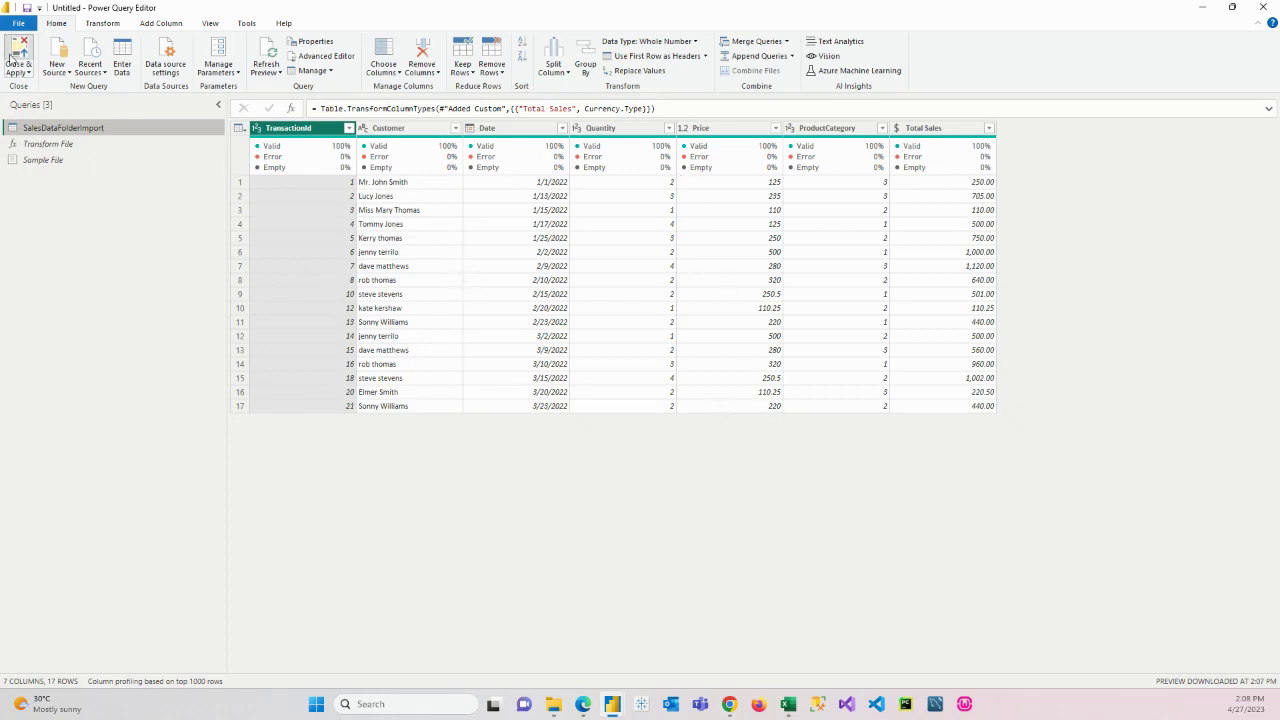
Step: Apply the pasted queries to load them into the report, and display the SalesDataFolderImport table's fields and rows
{"action": "left_click", "coordinate": [12, 58]}
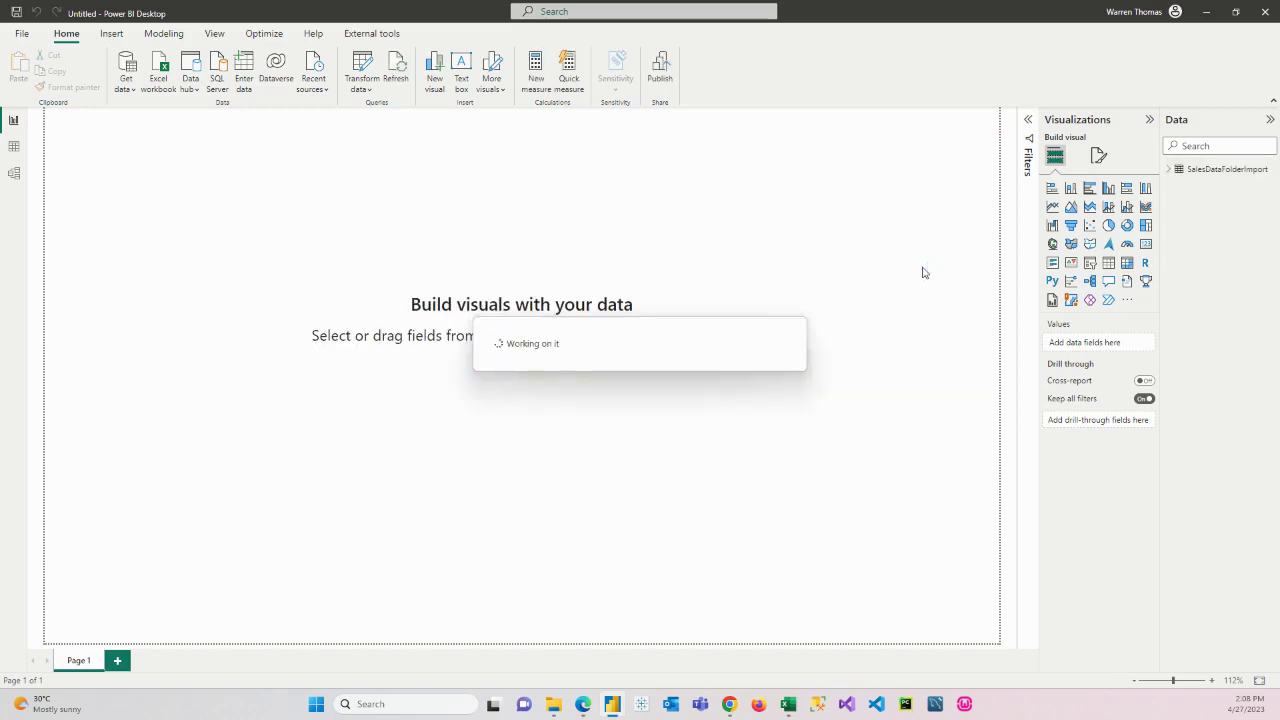
{"action": "left_click", "coordinate": [1175, 170]}
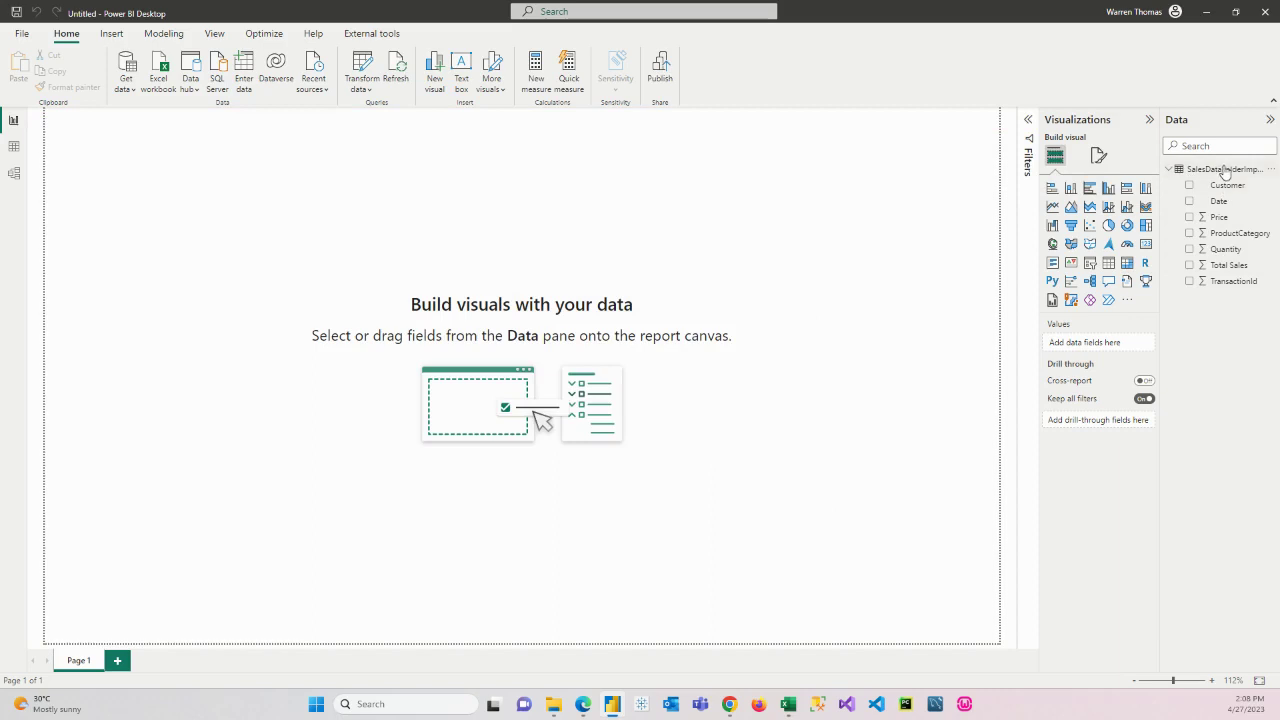
{"action": "left_click", "coordinate": [1190, 171]}
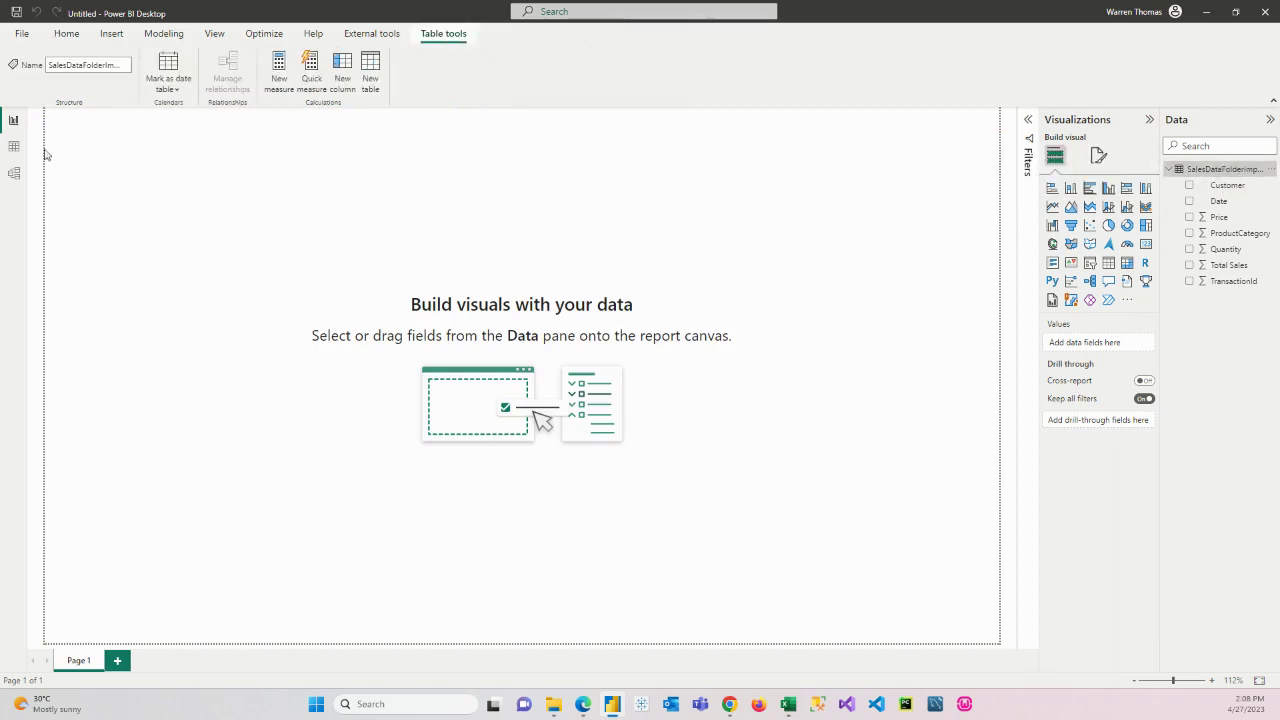
{"action": "left_click", "coordinate": [14, 148]}
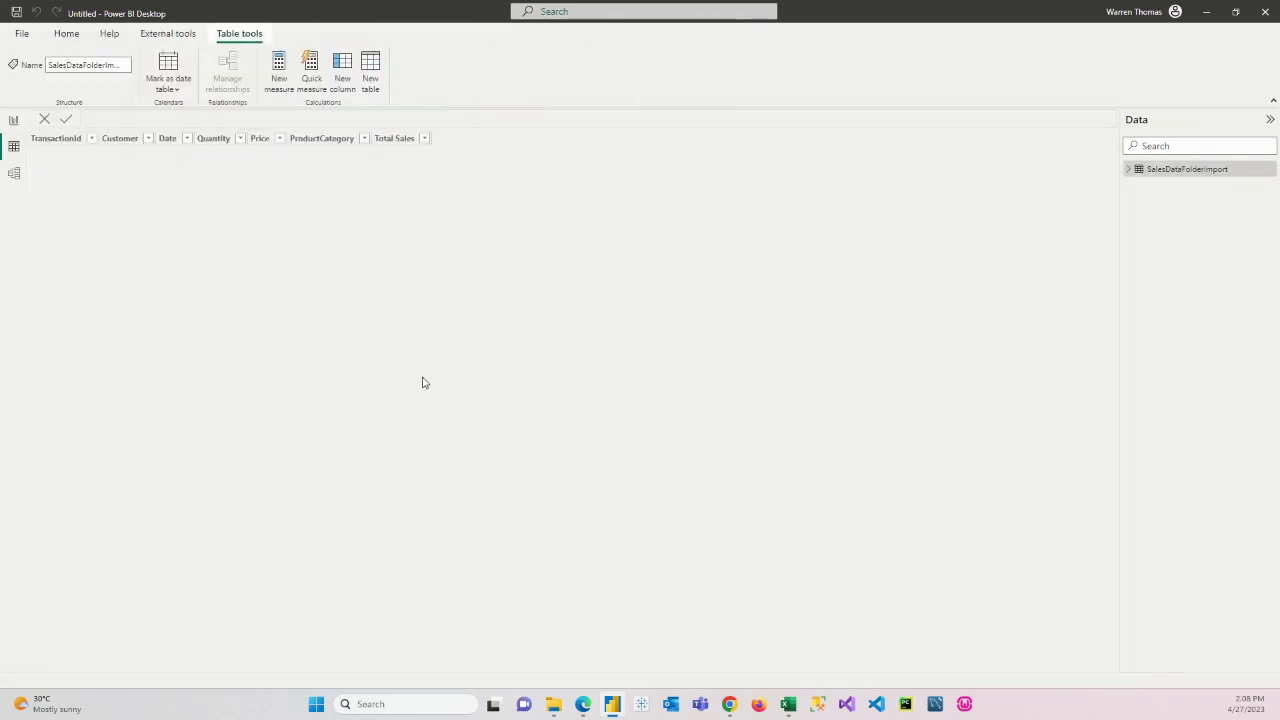
{"action": "left_click", "coordinate": [1154, 172]}
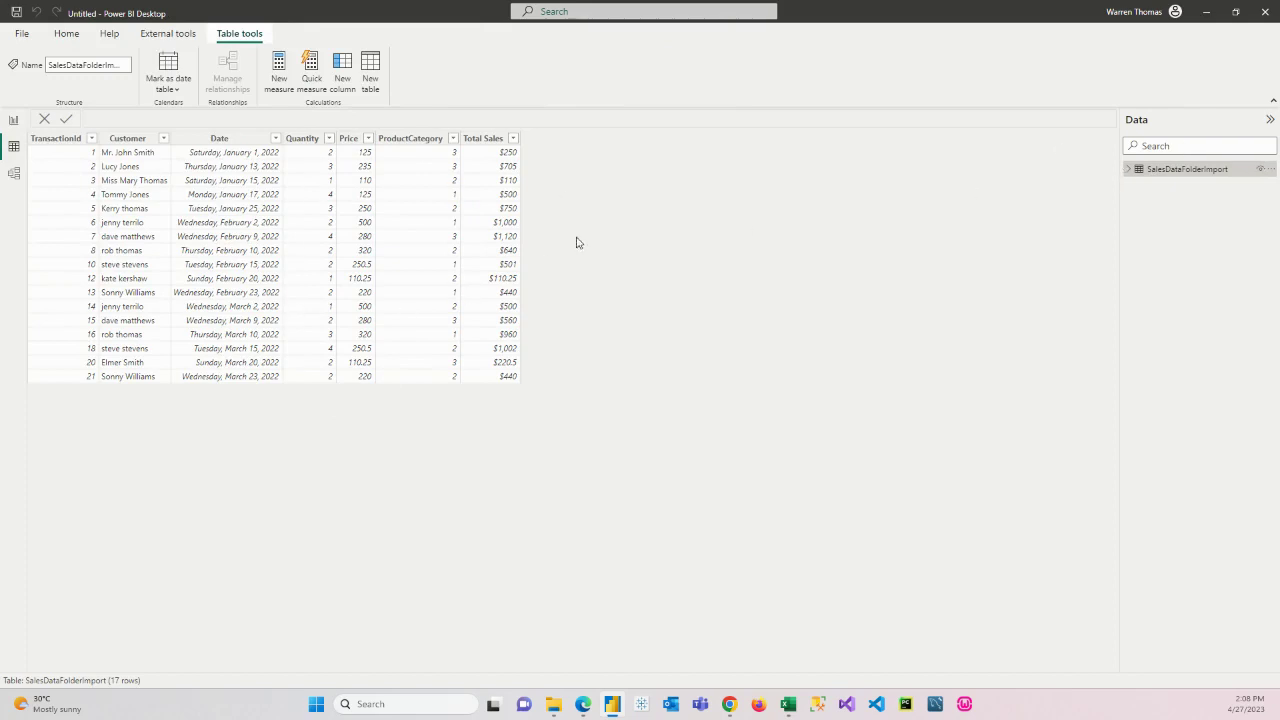
Step: Switch to File Explorer and duplicate JanSales.xlsx within the SalesDataFolderImport folder
{"action": "left_click", "coordinate": [558, 708]}
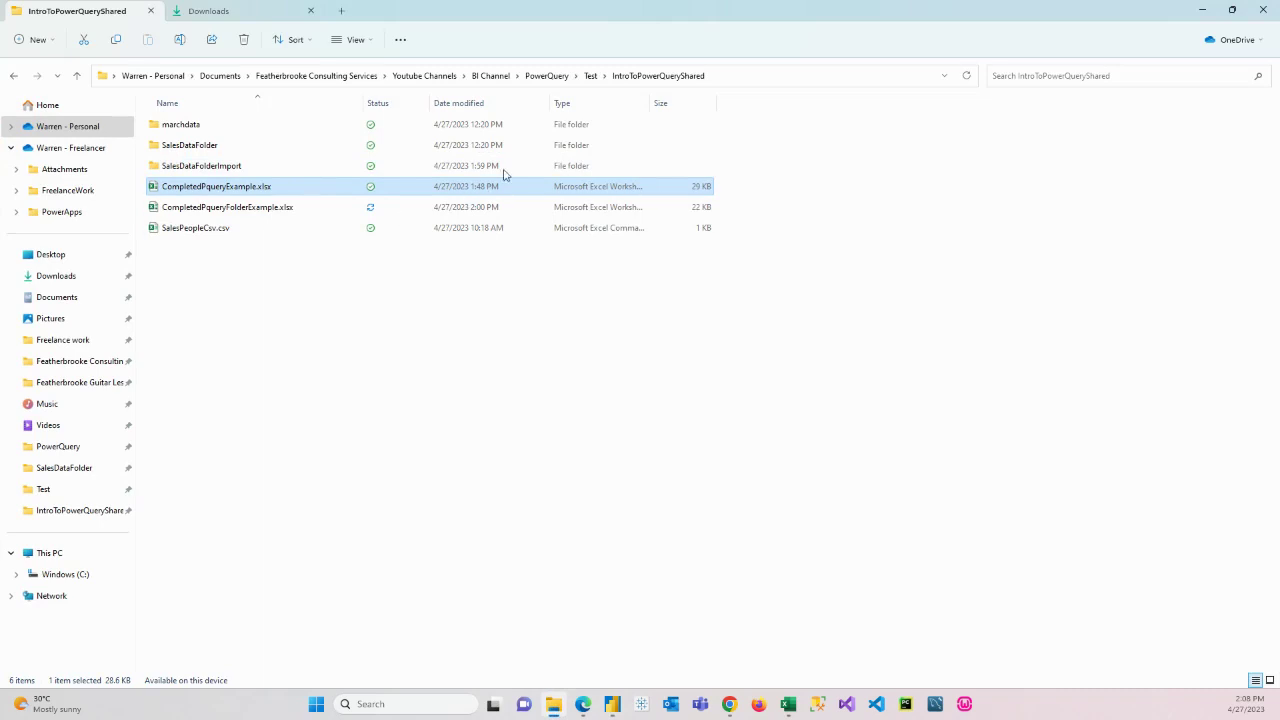
{"action": "double_click", "coordinate": [189, 168]}
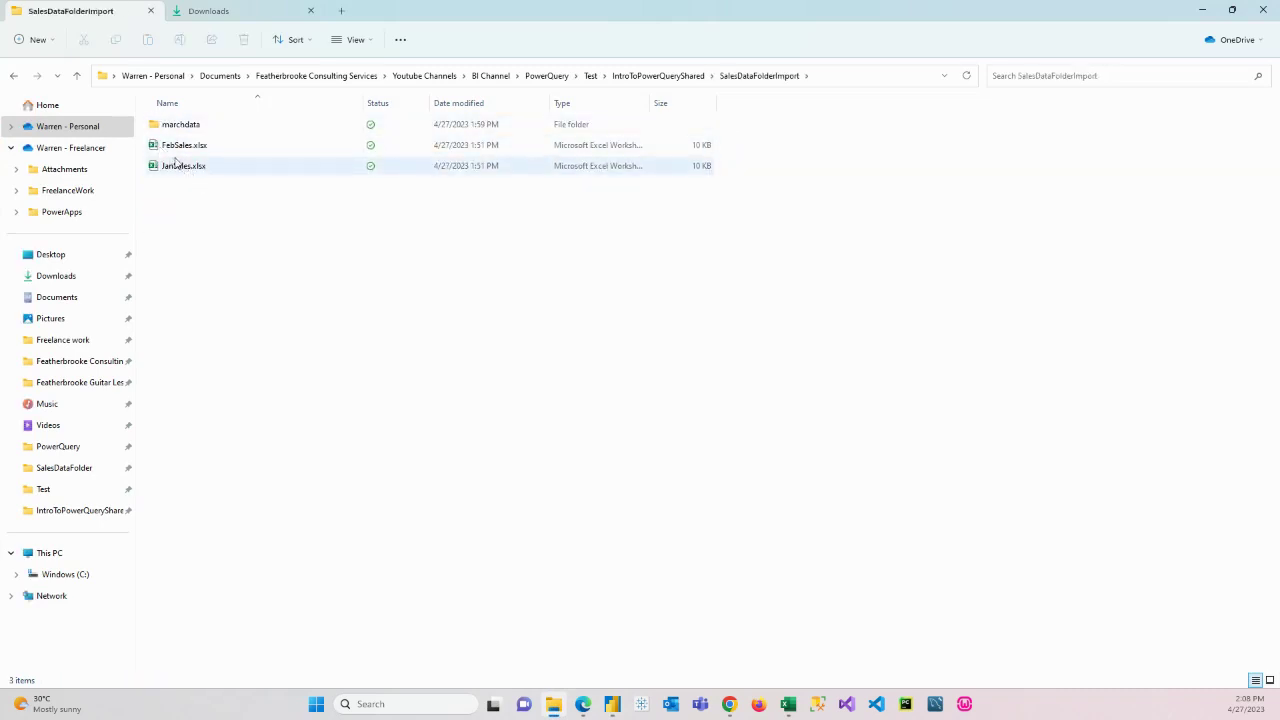
{"action": "left_click", "coordinate": [183, 172]}
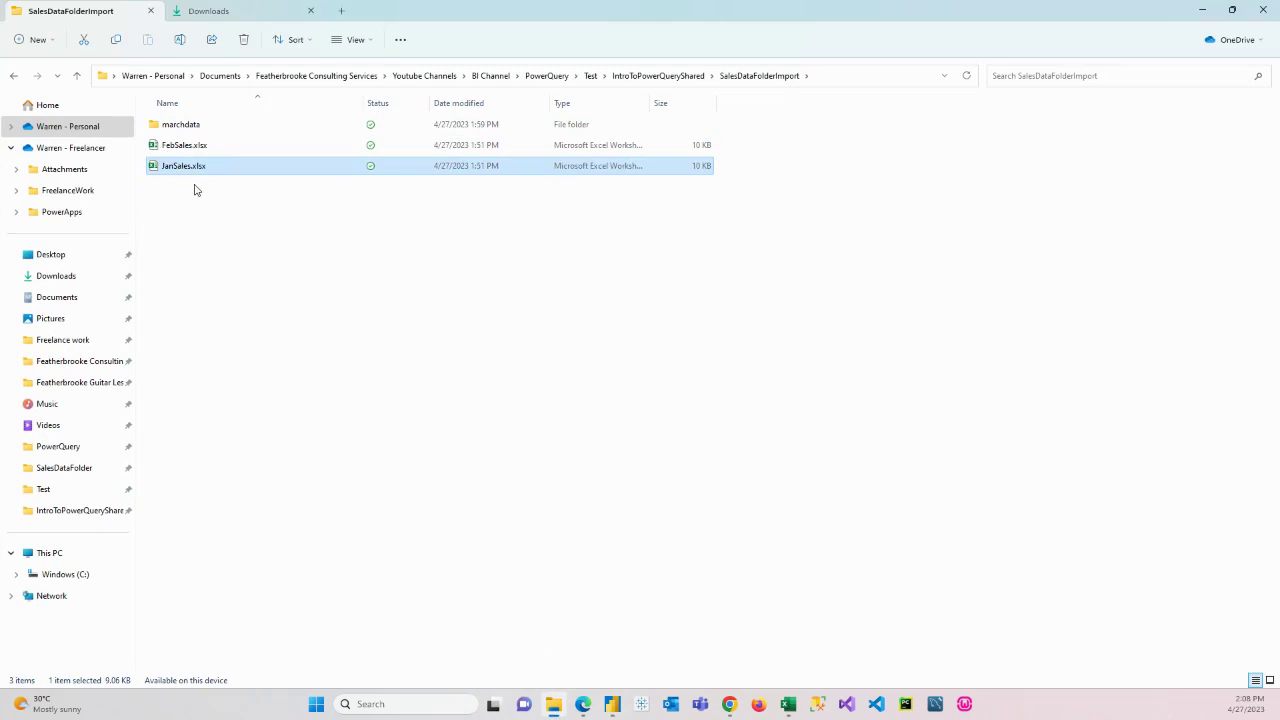
{"action": "key", "text": "ctrl+v"}
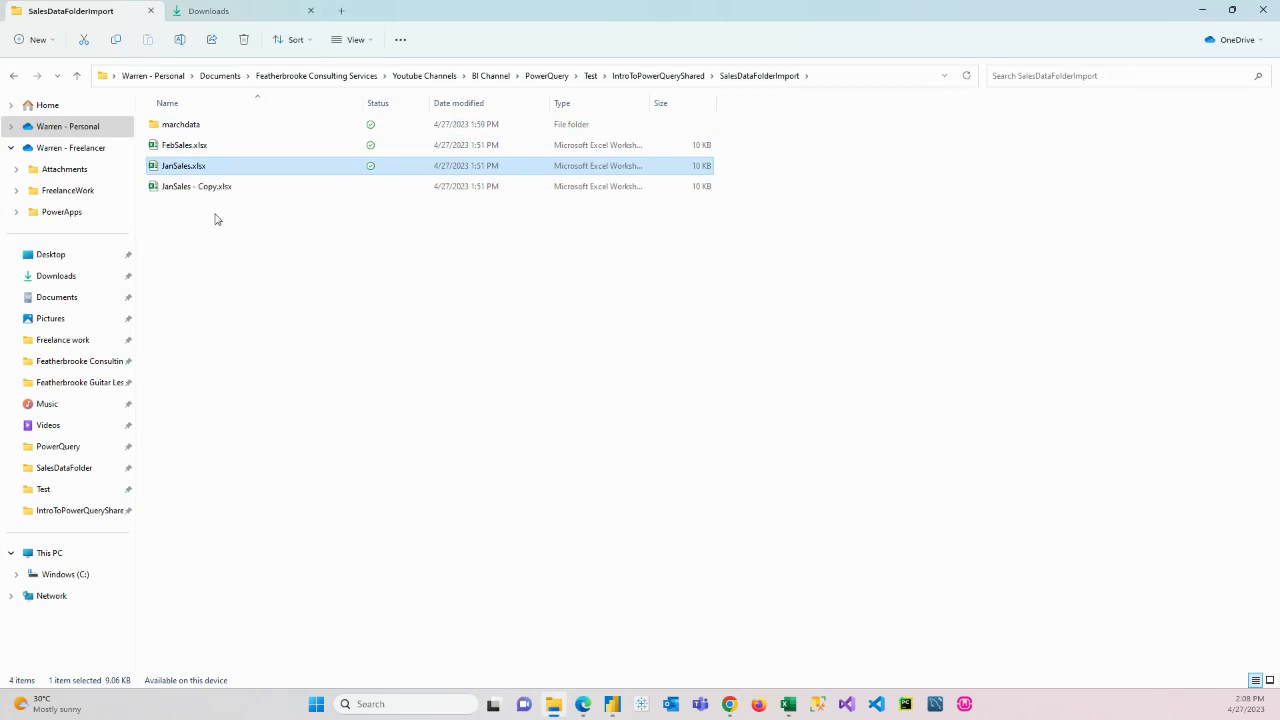
Step: Rename the duplicated JanSales file in the SalesDataFolderImport folder as AprSales.xlsx
{"action": "left_click", "coordinate": [176, 172]}
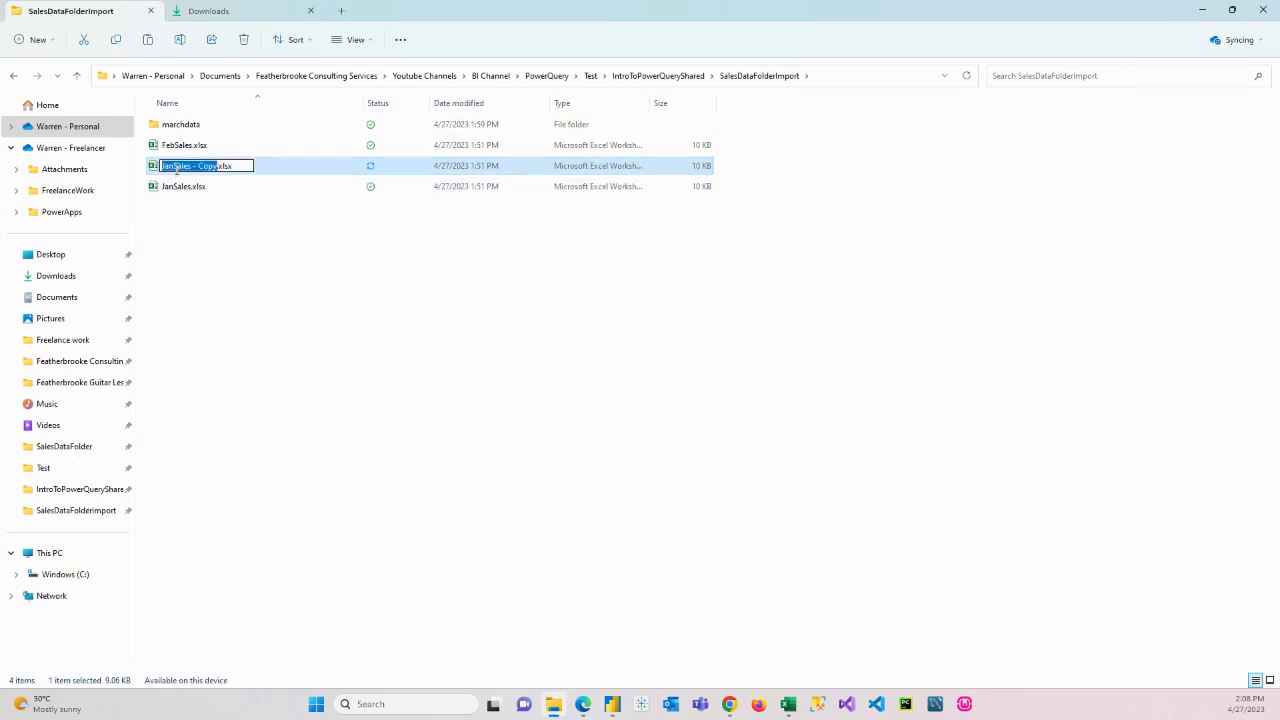
{"action": "left_click", "coordinate": [176, 167]}
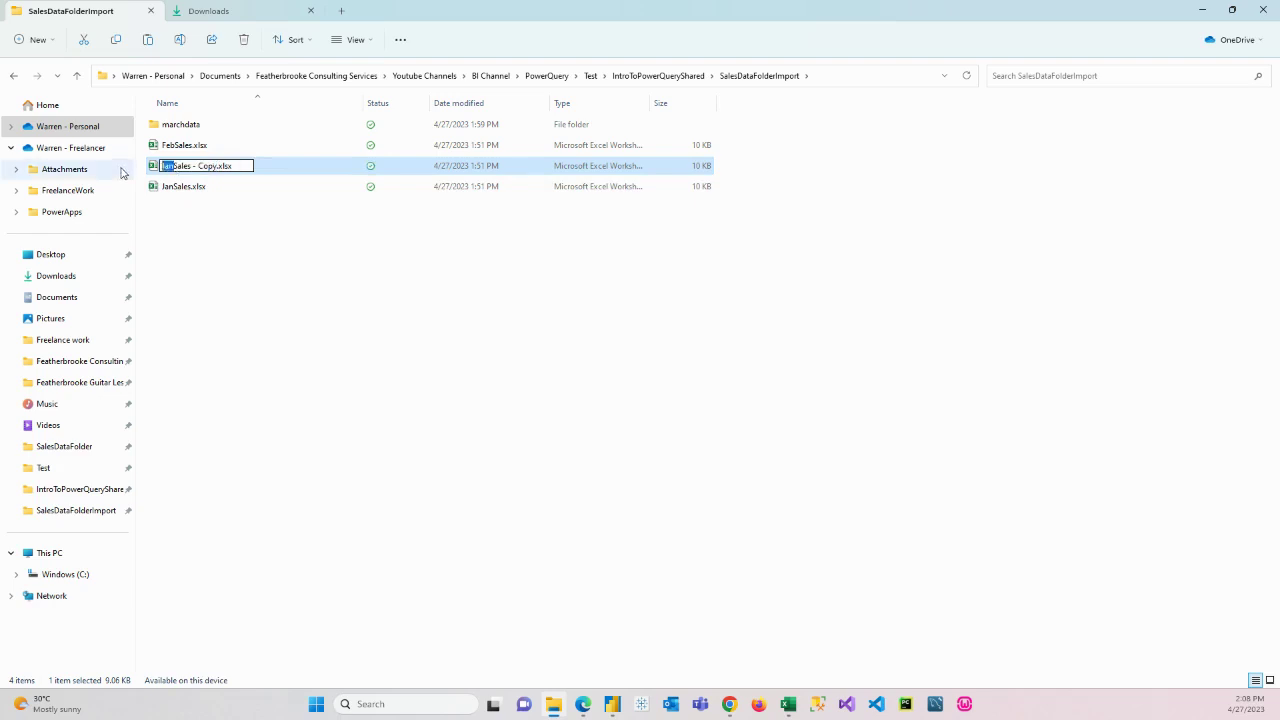
{"action": "key", "text": "BackSpace"}
{"action": "key", "text": "BackSpace"}
{"action": "key", "text": "BackSpace"}
{"action": "type", "text": "Ap"}
{"action": "key", "text": "Delete"}
{"action": "key", "text": "Delete"}
{"action": "key", "text": "Delete"}
{"action": "key", "text": "Delete"}
{"action": "key", "text": "Delete"}
{"action": "key", "text": "Delete"}
{"action": "key", "text": "Delete"}
{"action": "left_click", "coordinate": [352, 302]}
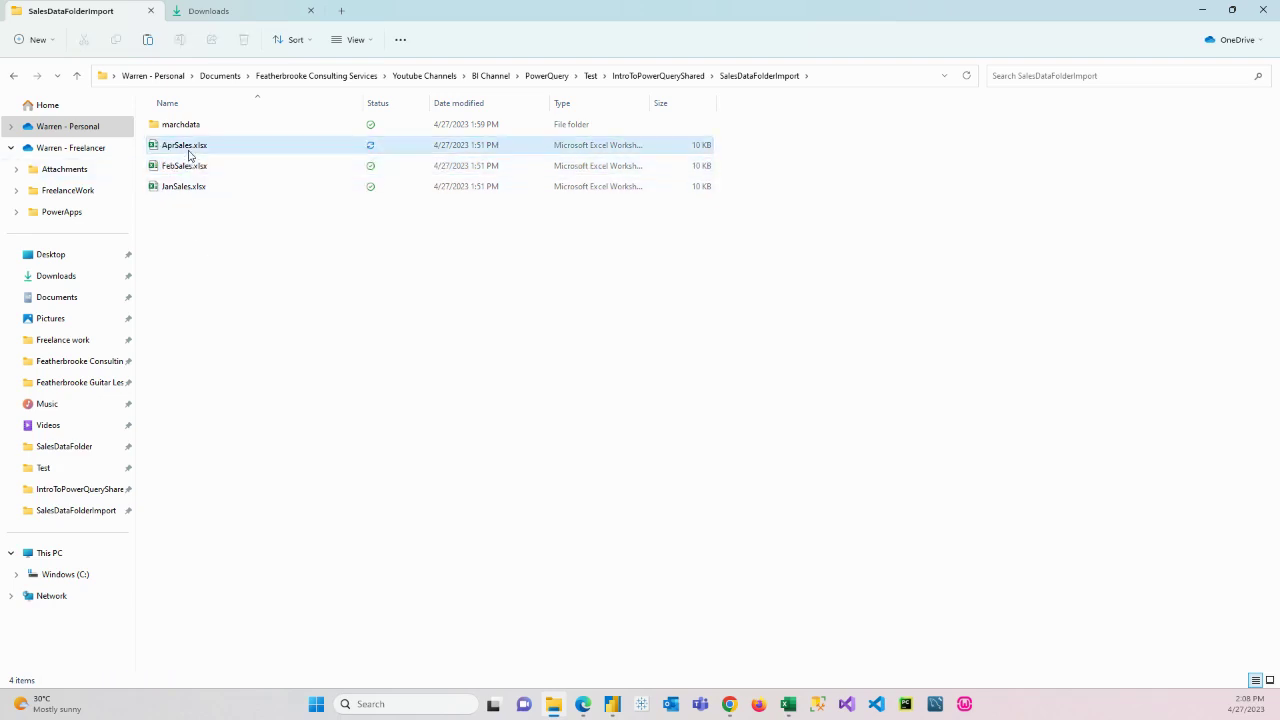
Step: Check the last TransactionId in Power BI Desktop's SalesDataFolderImport table and bring up the copied April sales workbook in Excel
{"action": "key", "text": "alt+Tab"}
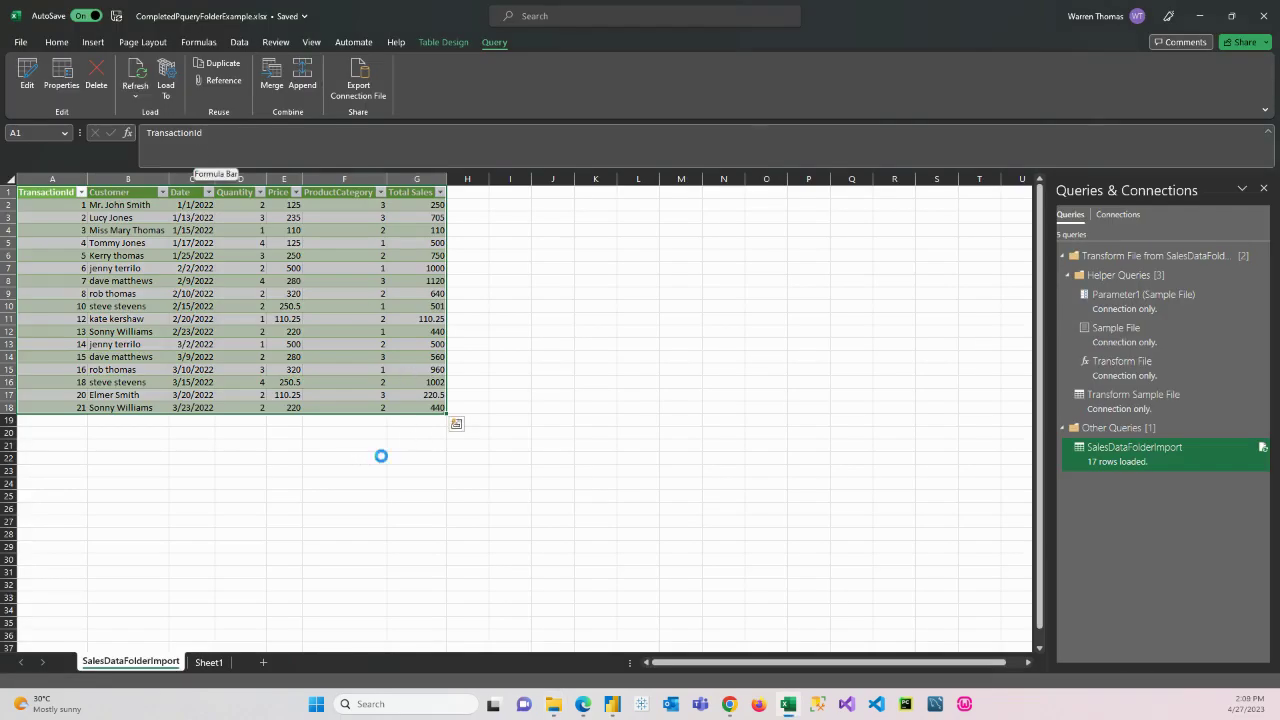
{"action": "key", "text": "alt+Tab"}
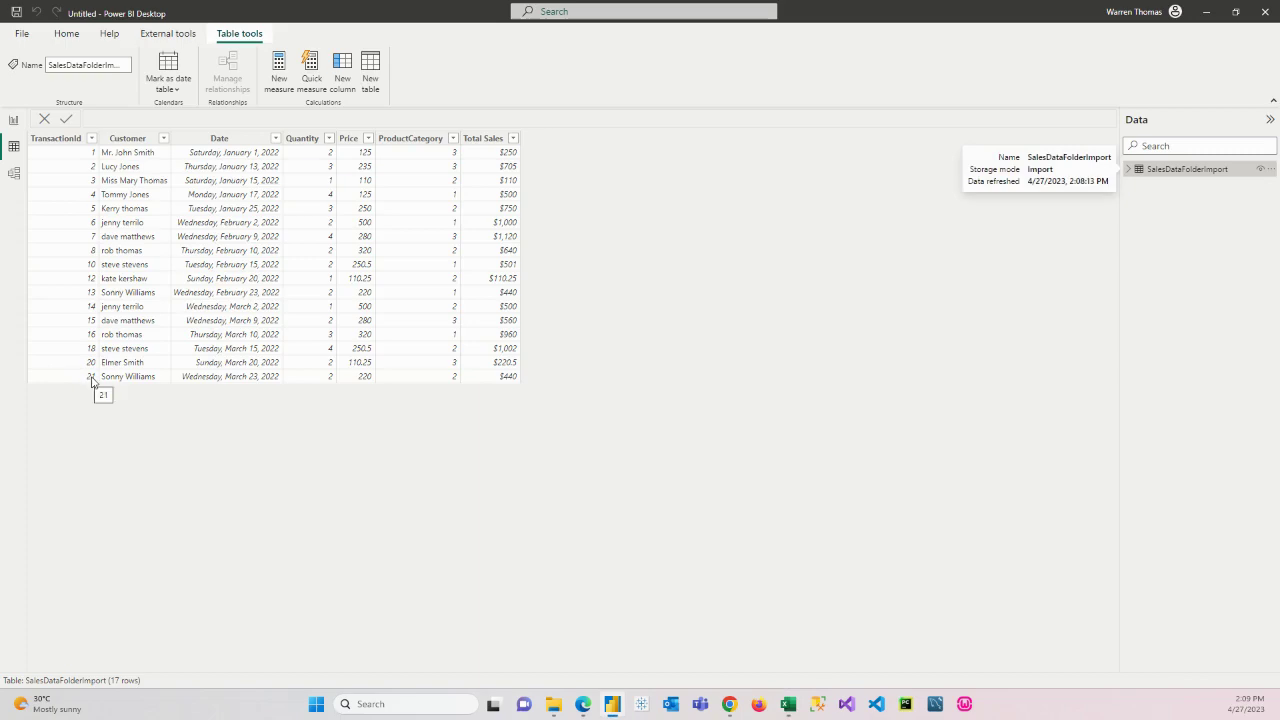
{"action": "key", "text": "alt+Tab"}
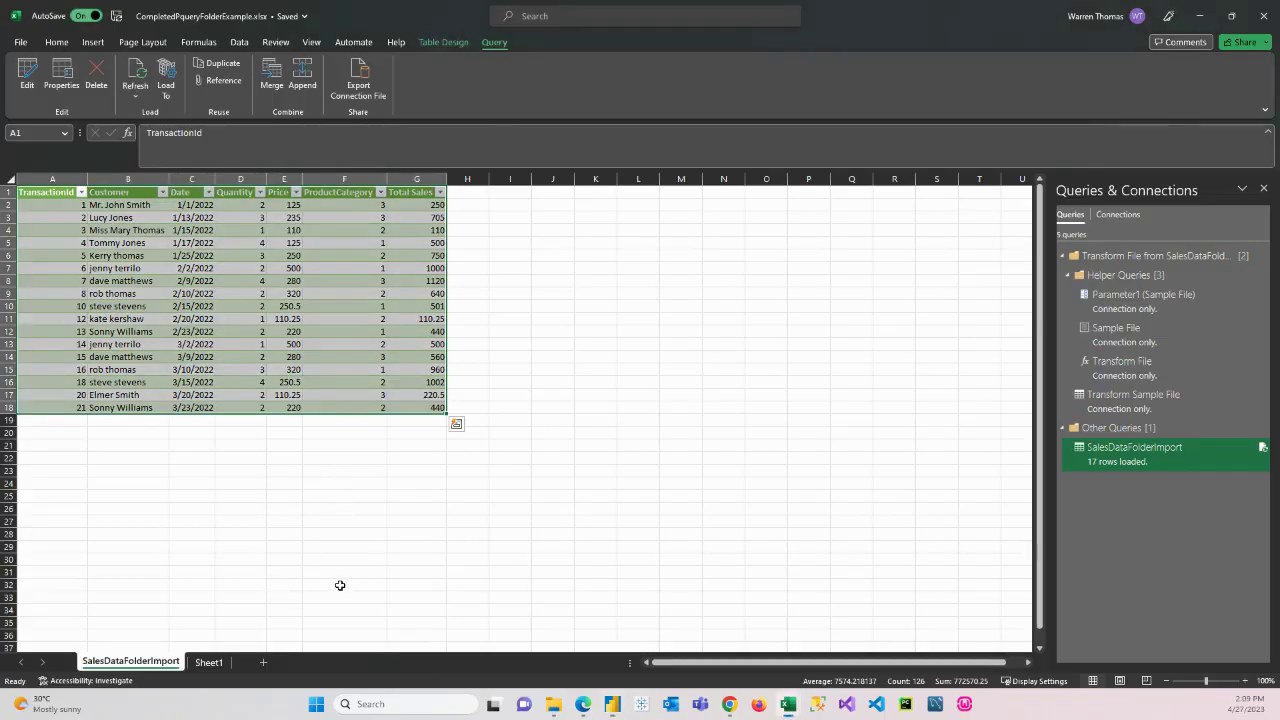
{"action": "key", "text": "alt+Tab"}
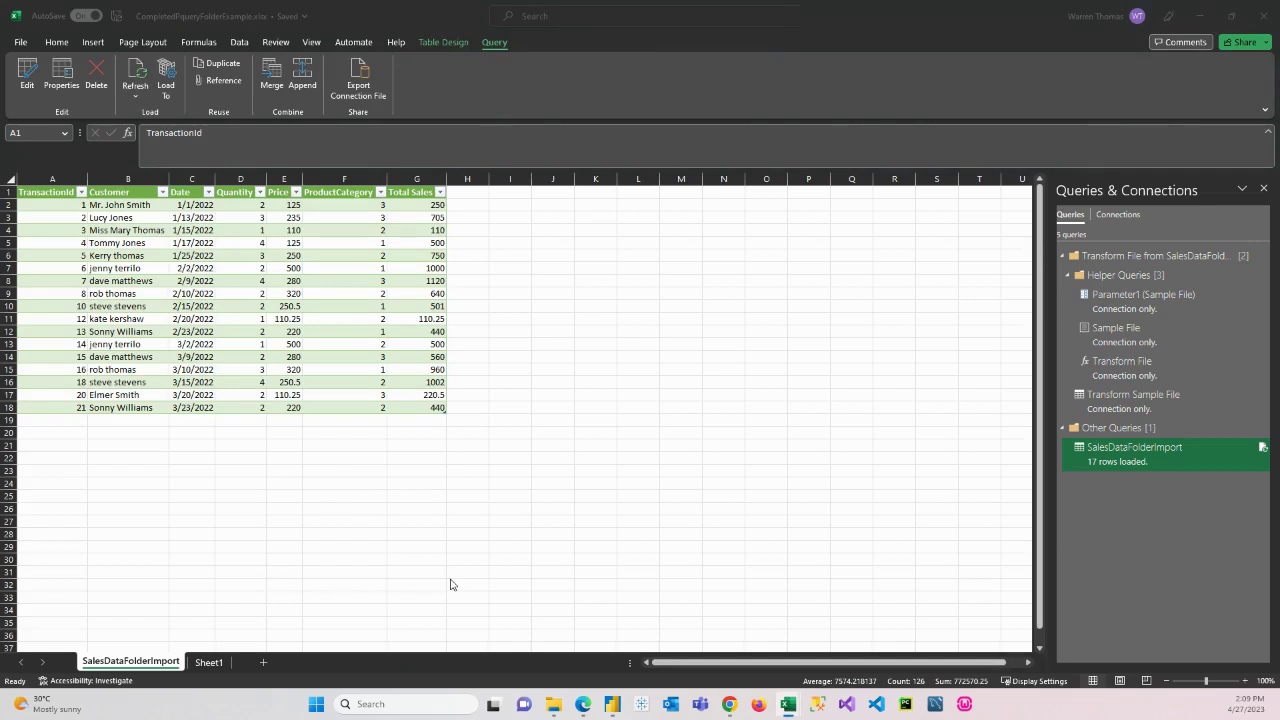
{"action": "key", "text": "alt+Tab"}
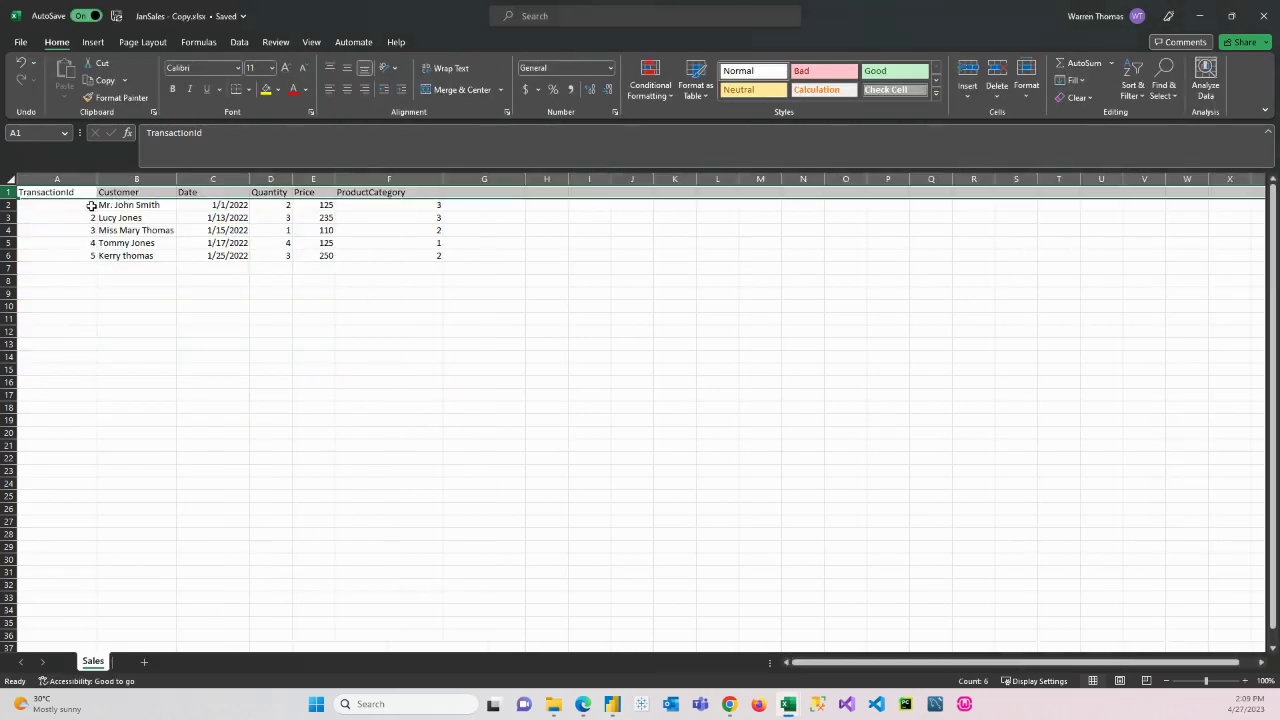
Step: Renumber the TransactionId values in A2:A6 of the Sales sheet as 22, 23, 24, 25 and 26
{"action": "left_click", "coordinate": [93, 204]}
{"action": "type", "text": "22"}
{"action": "key", "text": "Return"}
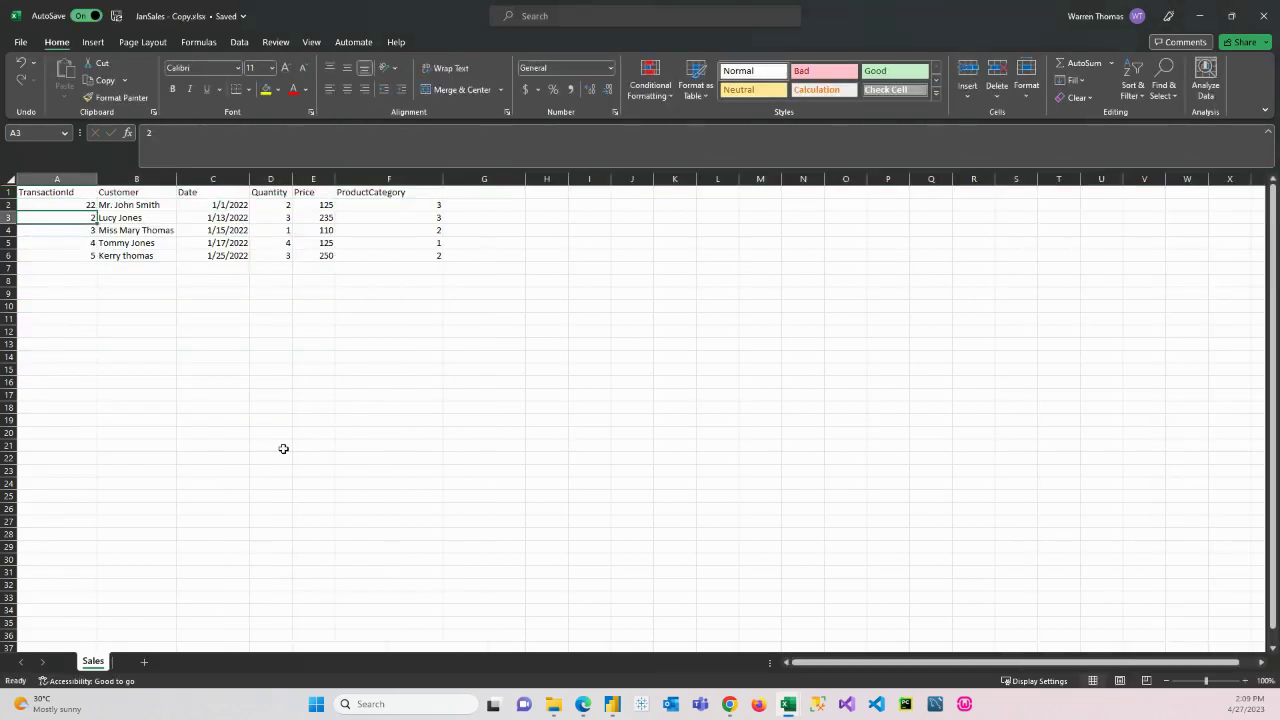
{"action": "type", "text": "23"}
{"action": "key", "text": "Return"}
{"action": "type", "text": "24"}
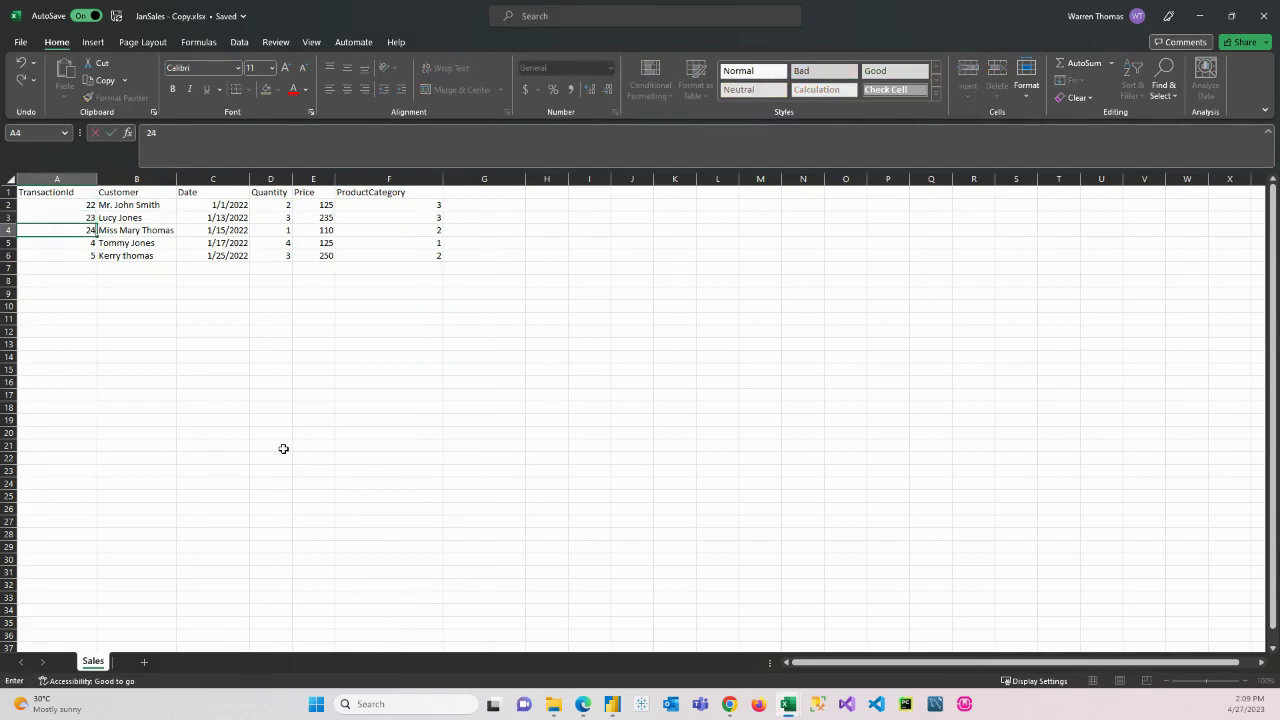
{"action": "key", "text": "Return"}
{"action": "type", "text": "25"}
{"action": "key", "text": "Return"}
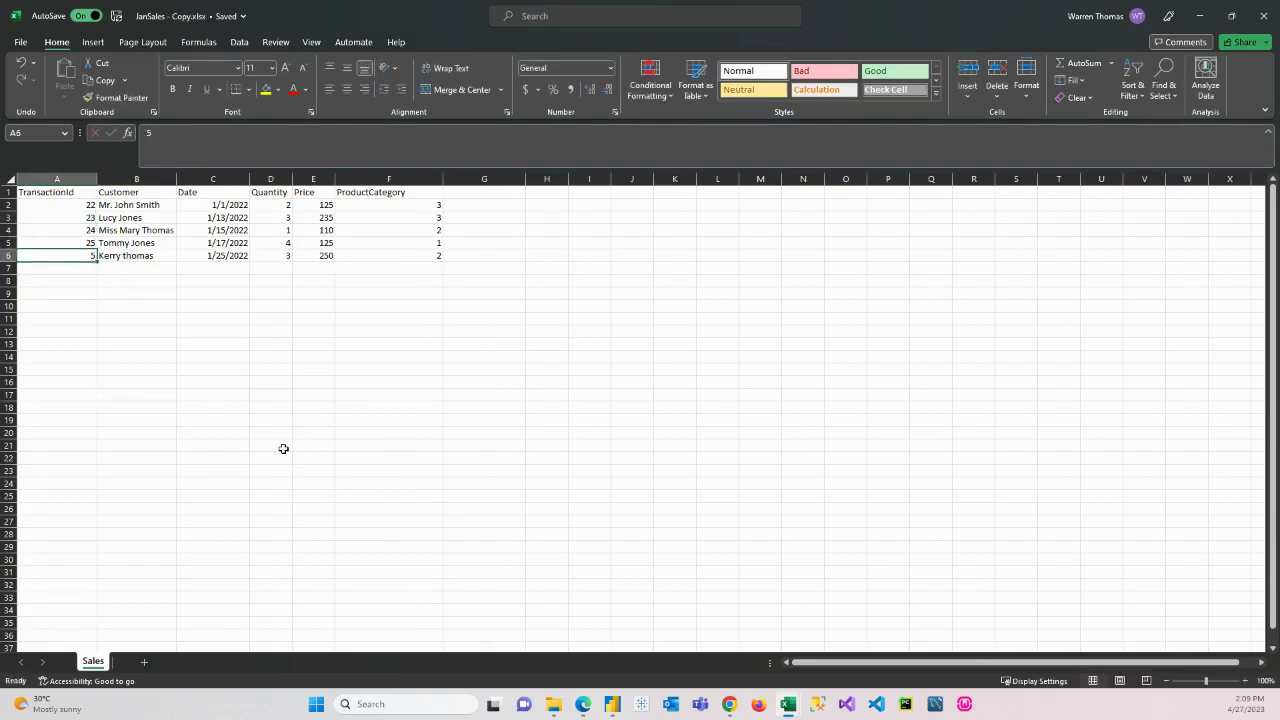
{"action": "type", "text": "26"}
{"action": "key", "text": "Tab"}
Step: Move the first two sales dates to April, setting C2 to 4/1/2022 and C3 to 4/13/2022
{"action": "key", "text": "Right"}
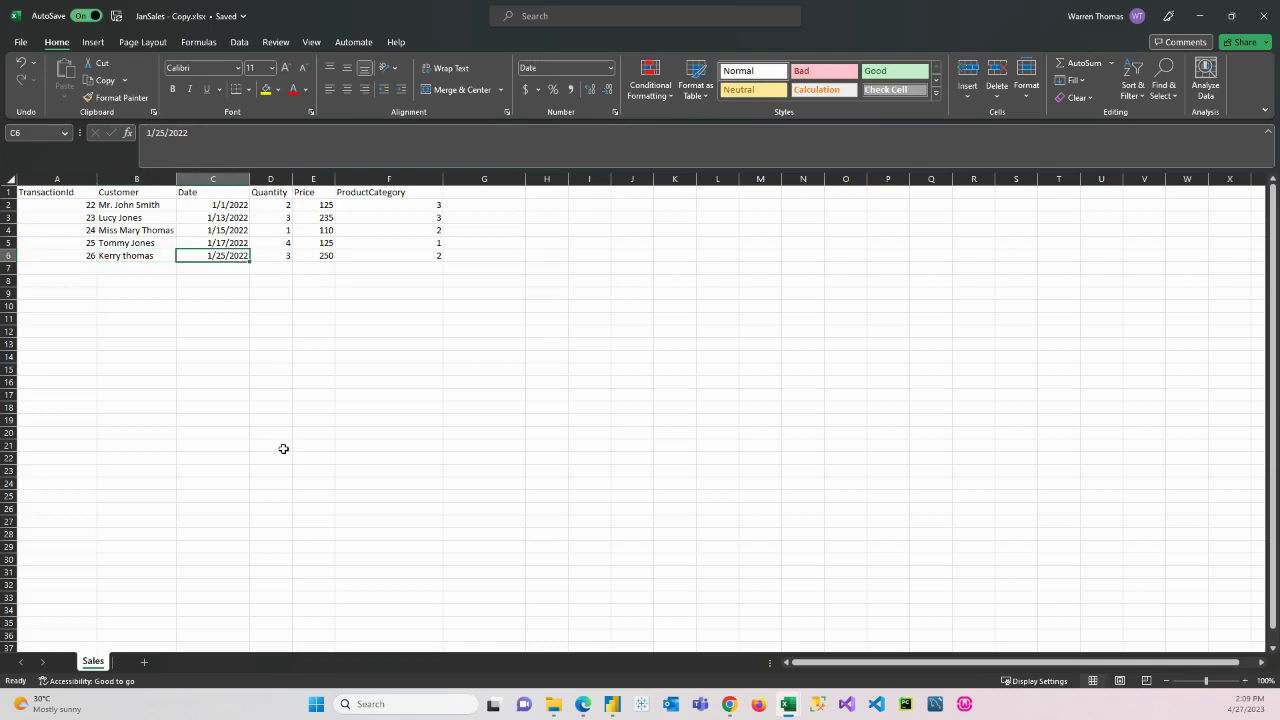
{"action": "key", "text": "Up"}
{"action": "key", "text": "Up"}
{"action": "key", "text": "Up"}
{"action": "key", "text": "Up"}
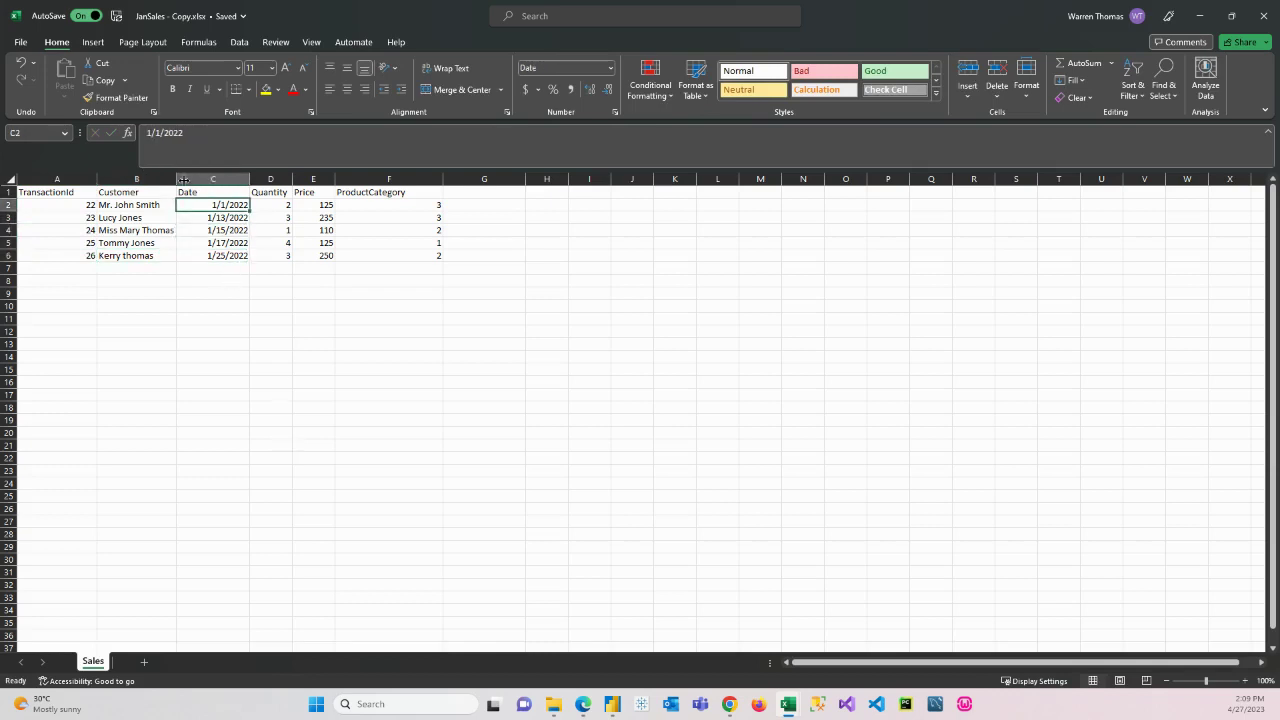
{"action": "left_click", "coordinate": [150, 132]}
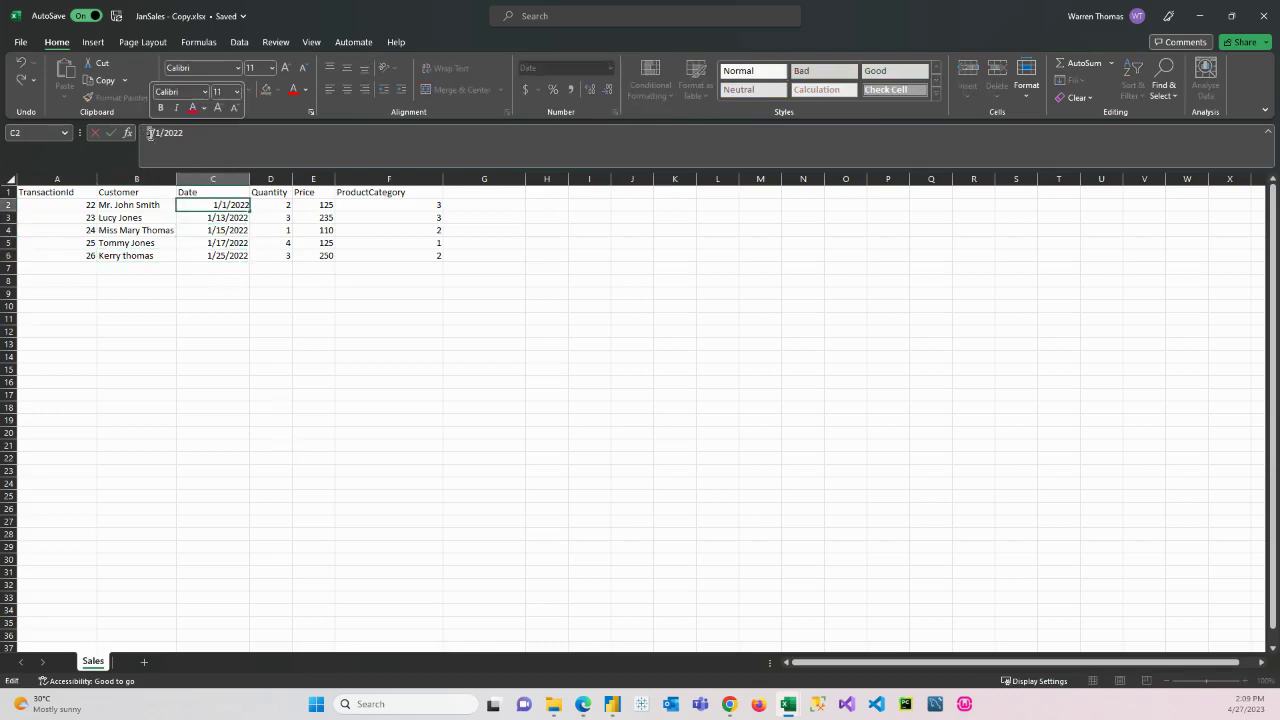
{"action": "key", "text": "Delete"}
{"action": "type", "text": "4"}
{"action": "left_click", "coordinate": [206, 217]}
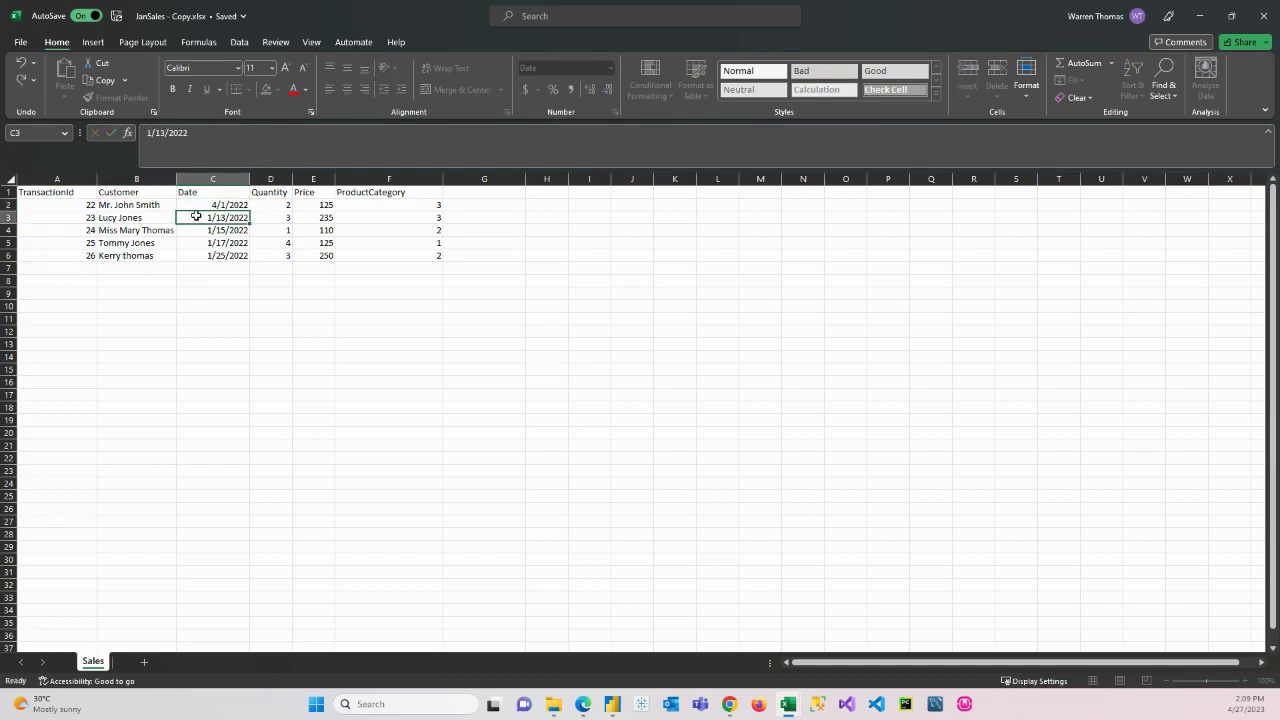
{"action": "double_click", "coordinate": [206, 217]}
{"action": "key", "text": "Delete"}
{"action": "type", "text": "4"}
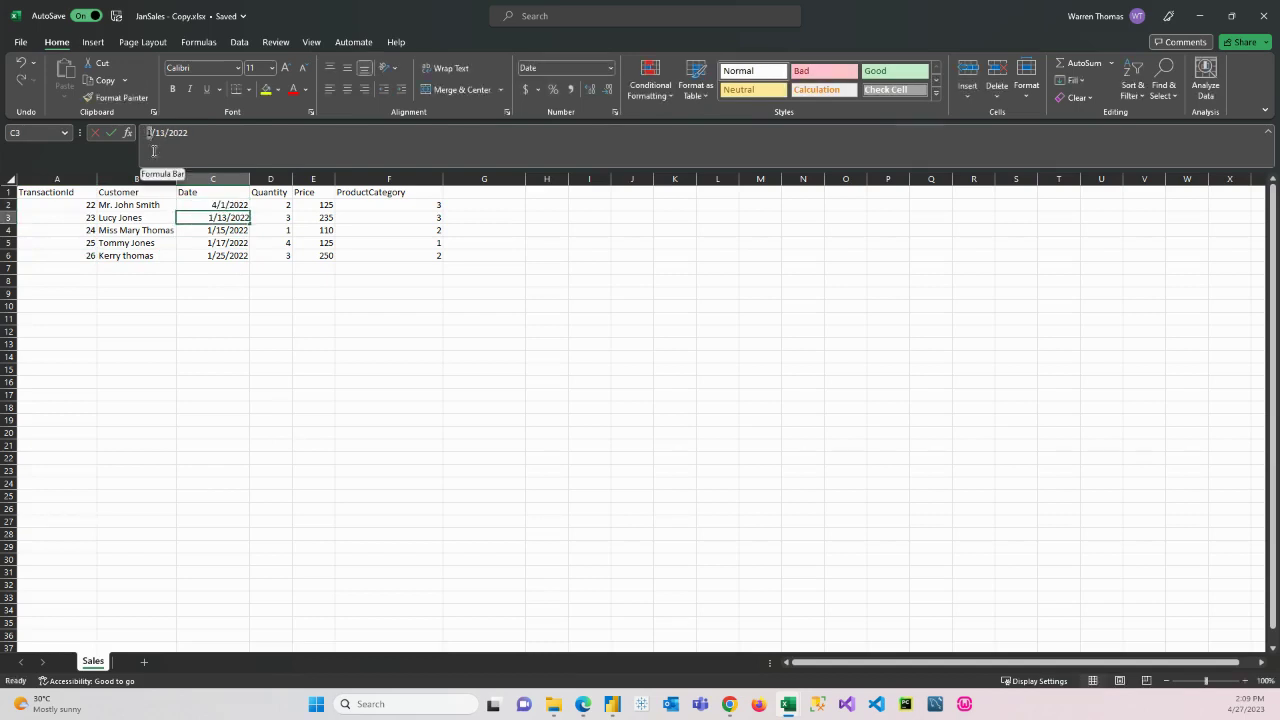
Step: Set the remaining dates in C4:C6 to 4/15/2022, 4/17/2022 and 4/25/2022
{"action": "left_click", "coordinate": [195, 230]}
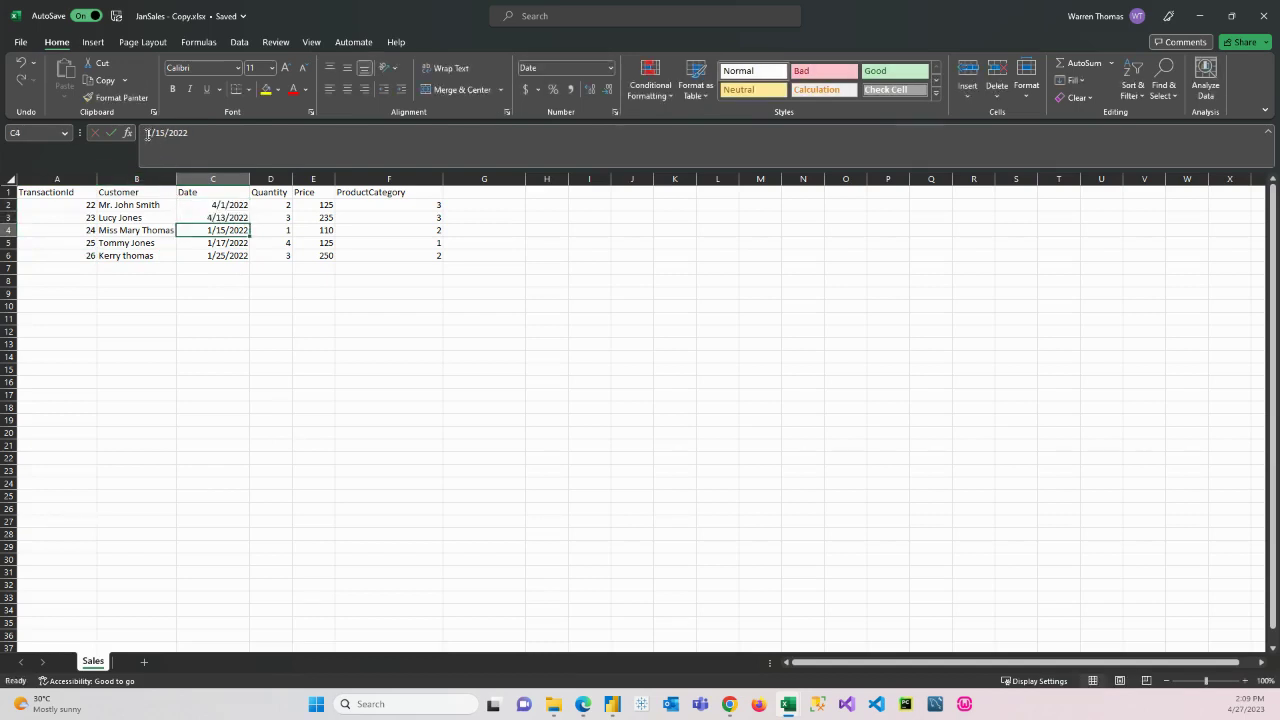
{"action": "left_click", "coordinate": [147, 134]}
{"action": "key", "text": "Delete"}
{"action": "type", "text": "4"}
{"action": "left_click", "coordinate": [189, 243]}
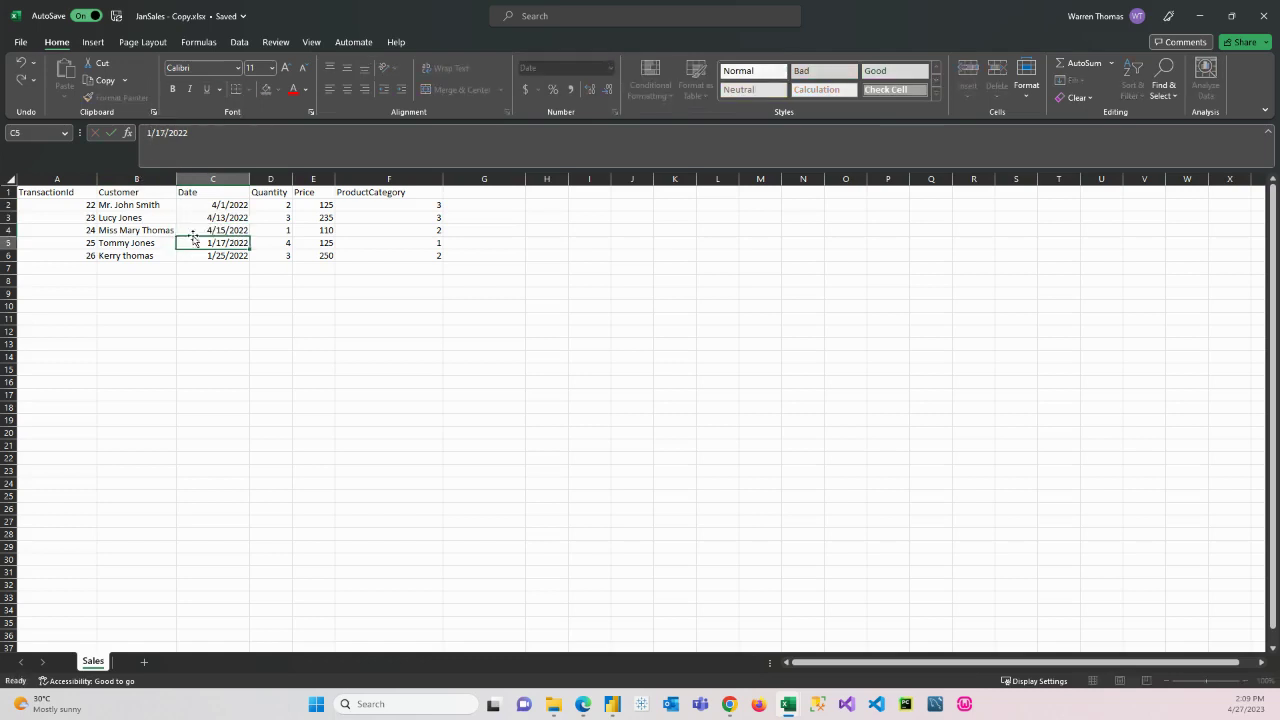
{"action": "left_click", "coordinate": [147, 134]}
{"action": "key", "text": "Delete"}
{"action": "type", "text": "4"}
{"action": "left_click", "coordinate": [188, 256]}
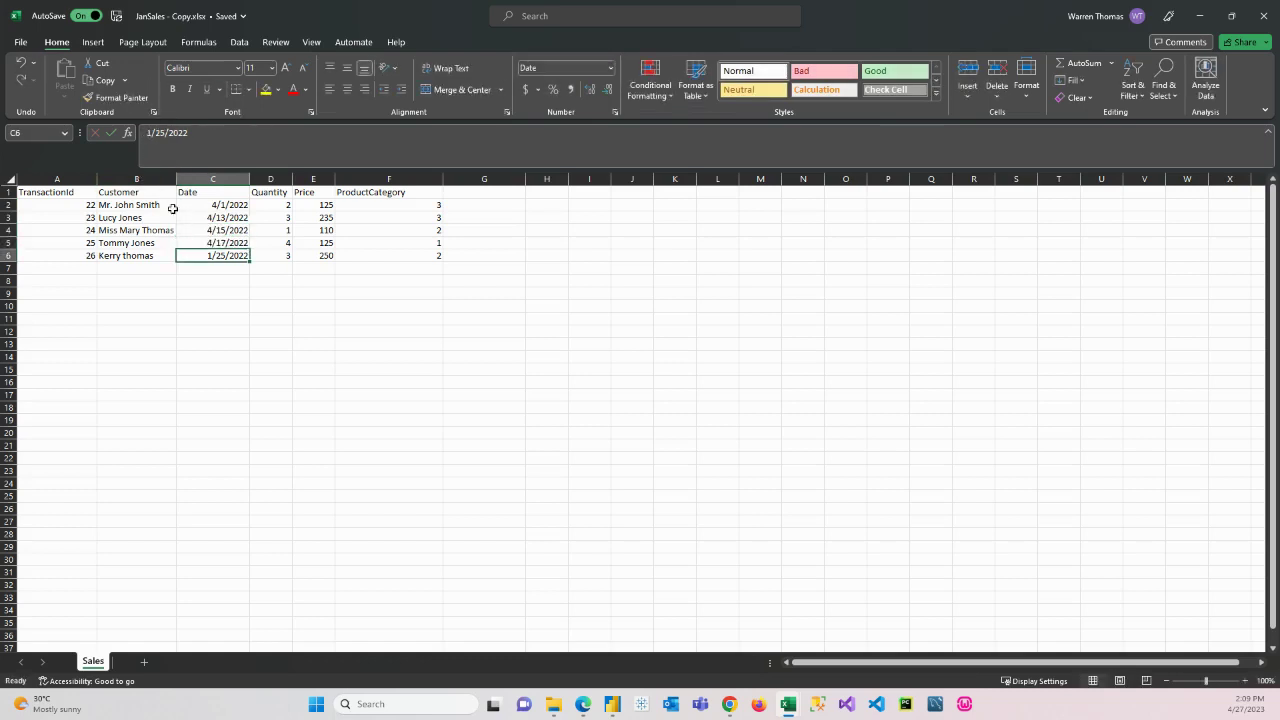
{"action": "left_click", "coordinate": [147, 134]}
{"action": "key", "text": "Delete"}
{"action": "type", "text": "4"}
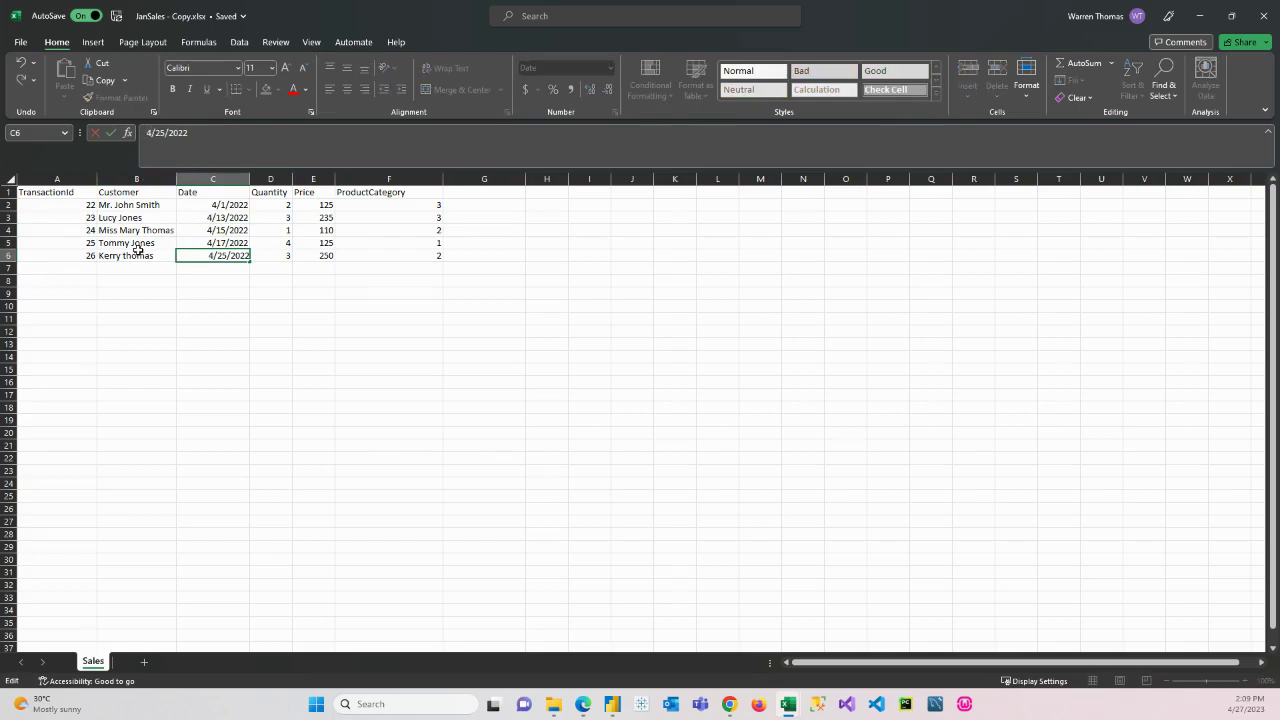
Step: Replace the customer name in B6 with a different customer's full name
{"action": "left_click", "coordinate": [128, 254]}
{"action": "left_click", "coordinate": [124, 245]}
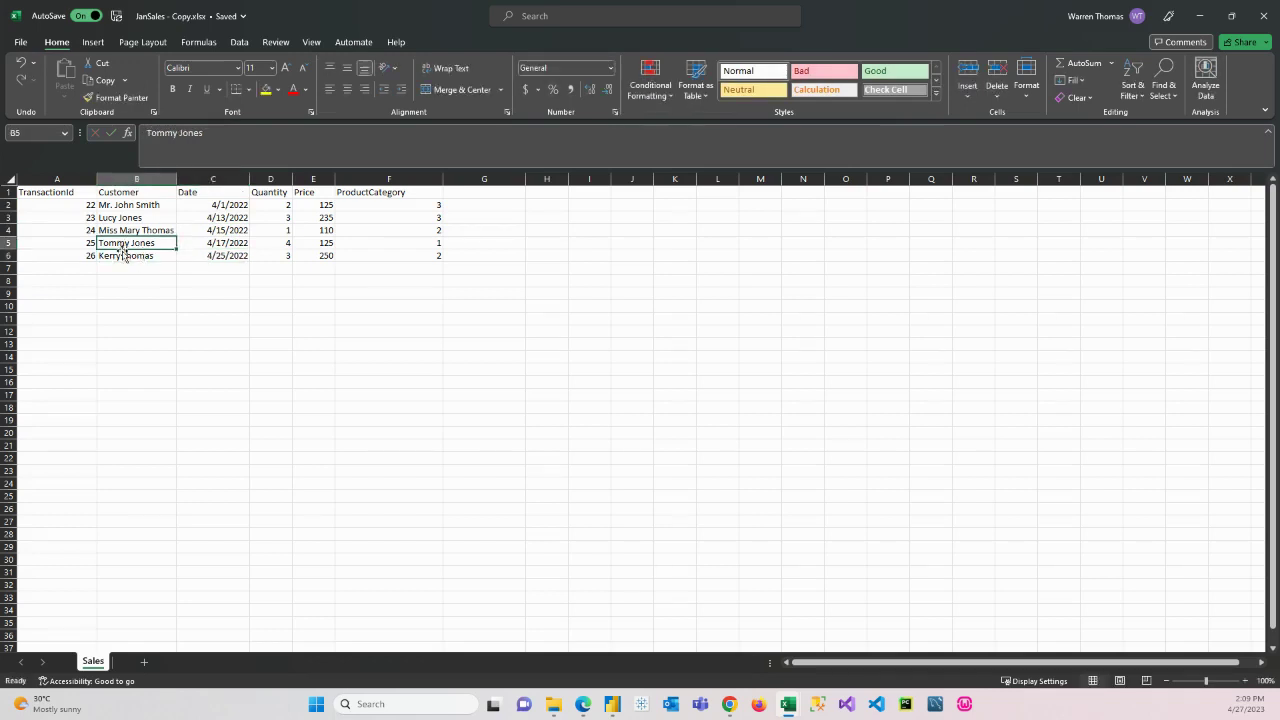
{"action": "left_click", "coordinate": [124, 254]}
{"action": "type", "text": "Wazza S"}
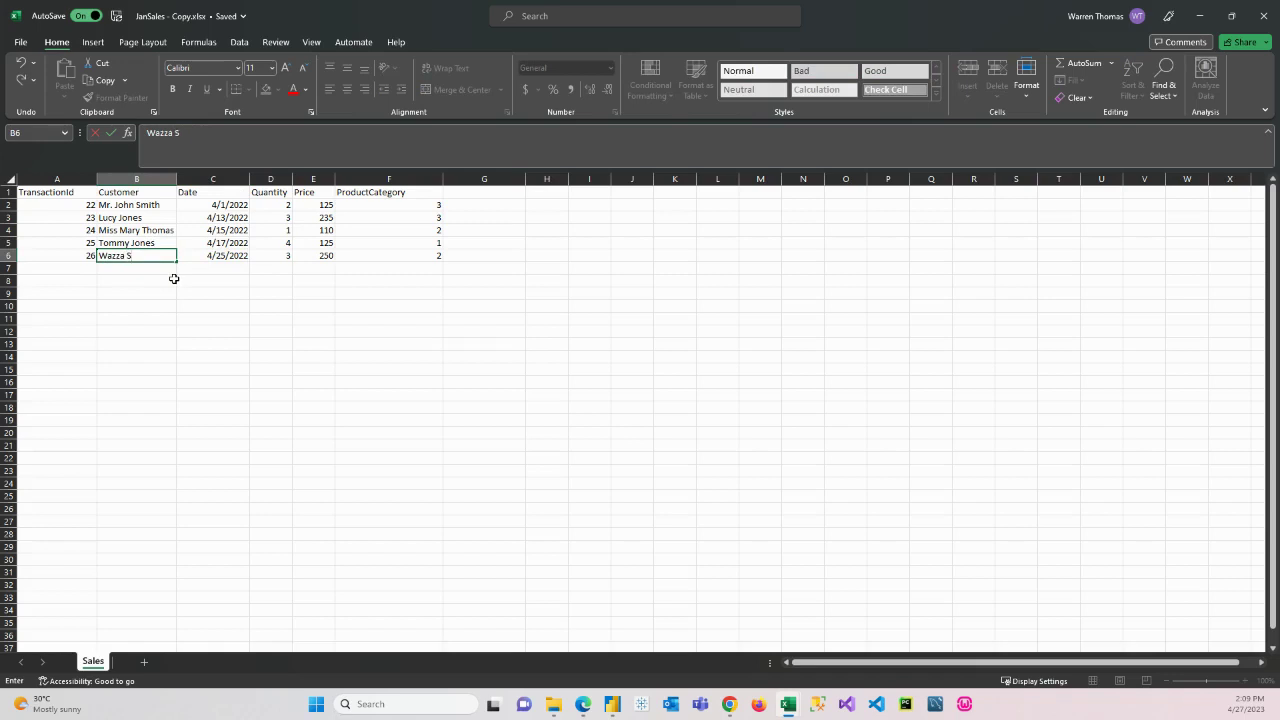
{"action": "type", "text": "mith"}
{"action": "left_click", "coordinate": [480, 257]}
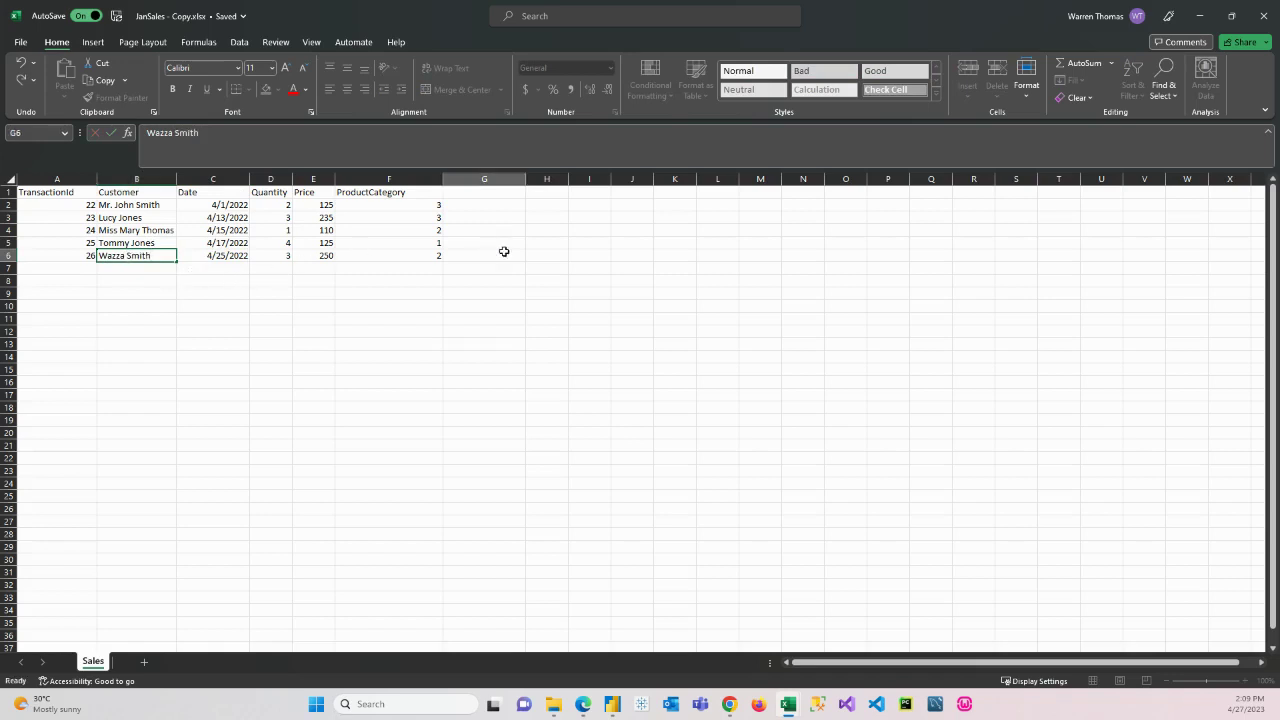
Step: Save the edited April sales workbook and close it
{"action": "left_click", "coordinate": [124, 266]}
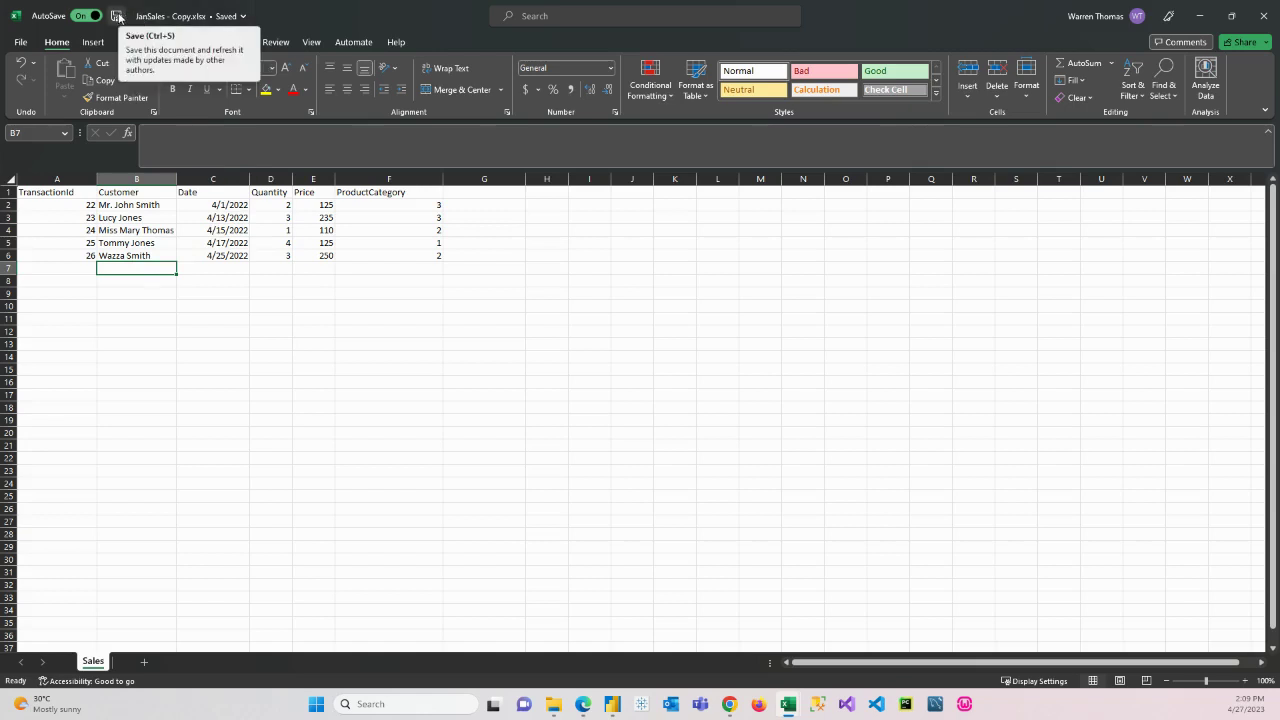
{"action": "left_click", "coordinate": [117, 17]}
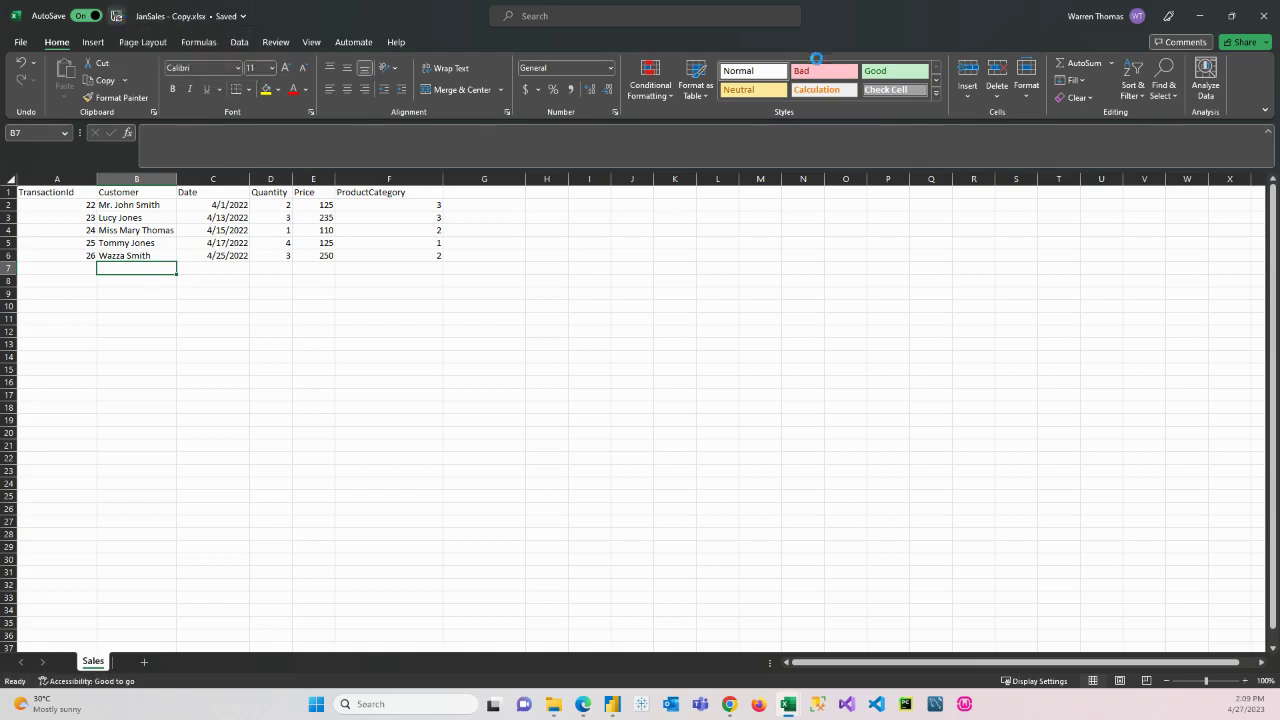
{"action": "left_click", "coordinate": [1266, 20]}
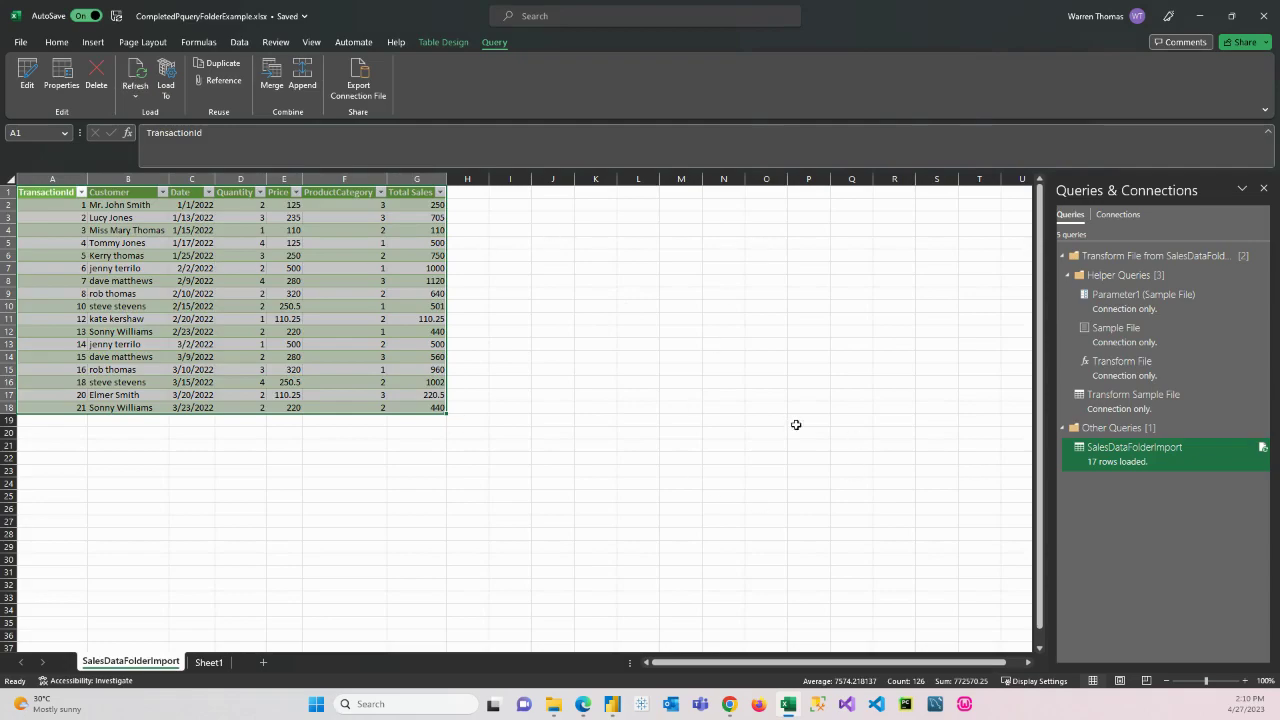
Step: Switch to Power BI Desktop and refresh the report data to load the April sales file
{"action": "left_click", "coordinate": [1195, 18]}
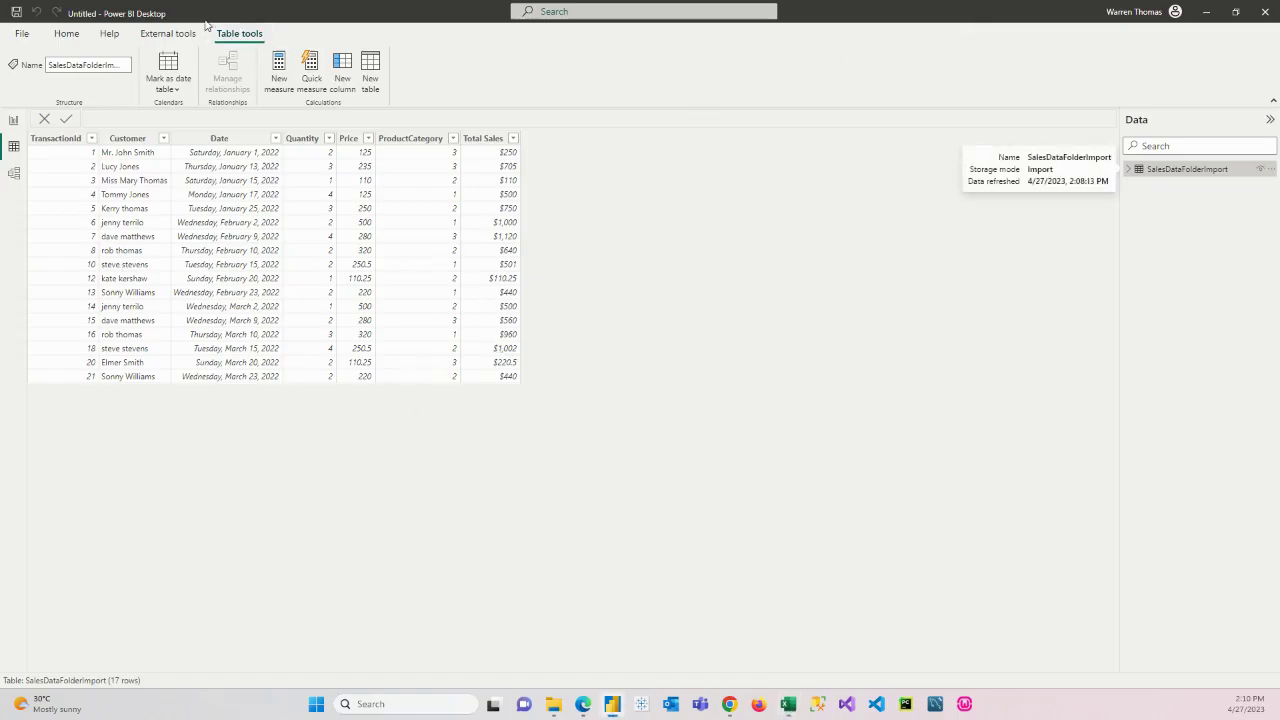
{"action": "left_click", "coordinate": [65, 36]}
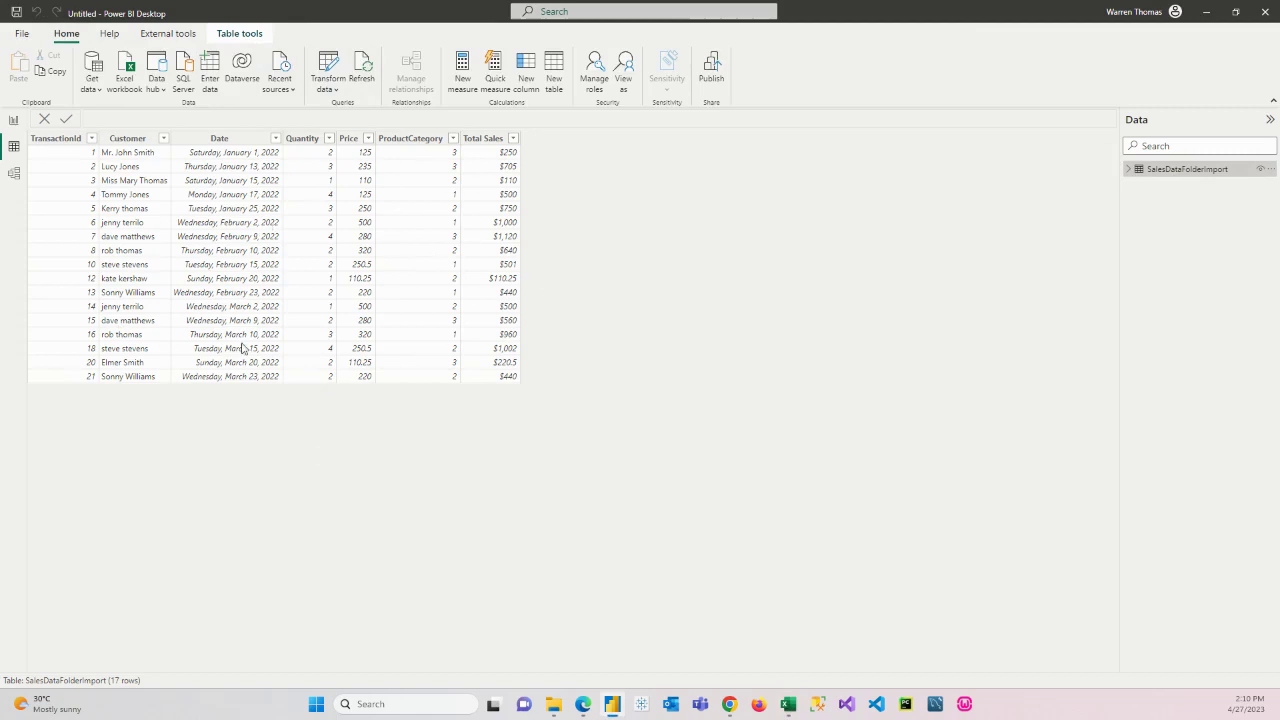
{"action": "left_click", "coordinate": [363, 67]}
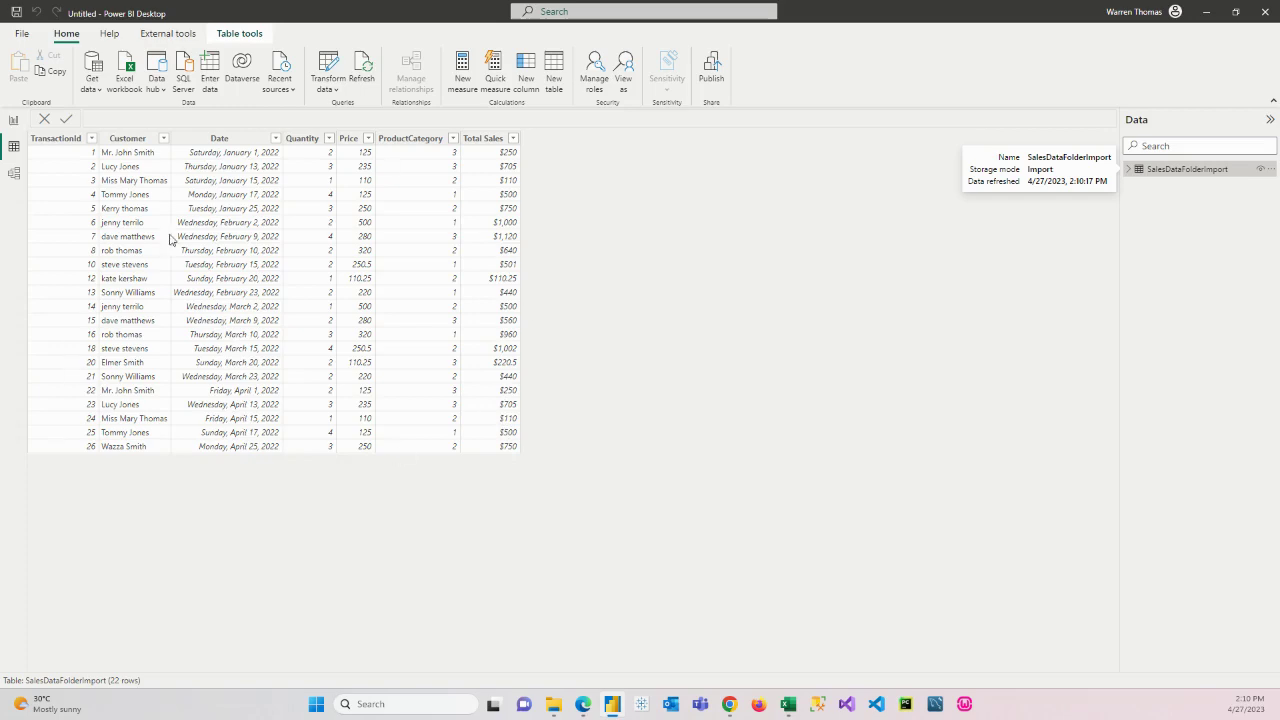
Step: Switch to CompletedPqueryFolderExample.xlsx in Excel, refresh the SalesDataFolderImport query and highlight the added April rows
{"action": "left_click", "coordinate": [788, 704]}
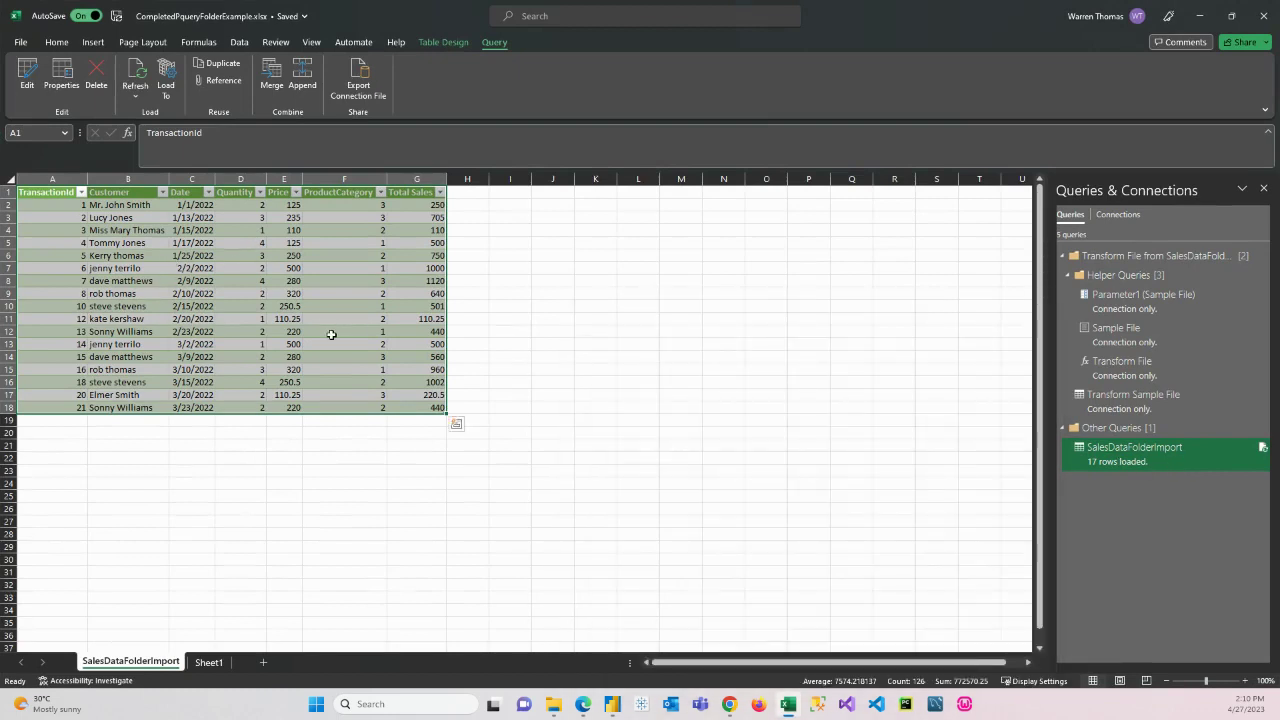
{"action": "right_click", "coordinate": [321, 286]}
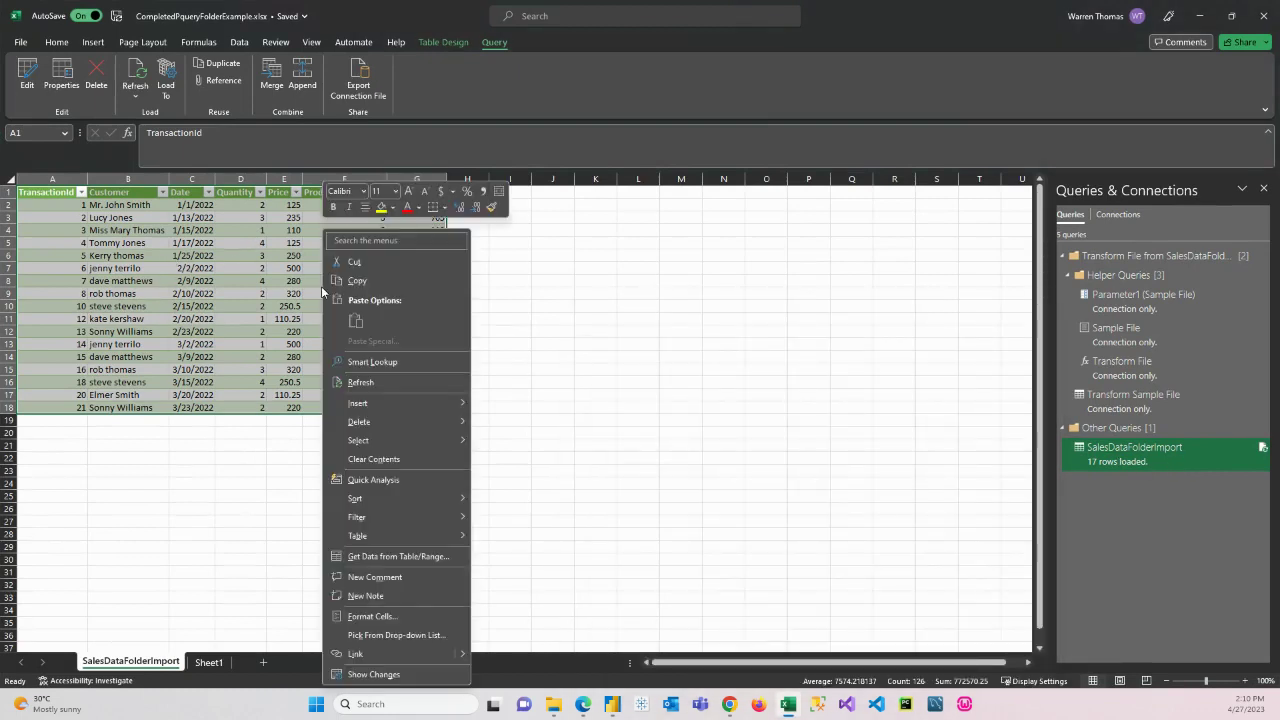
{"action": "key", "text": "Escape"}
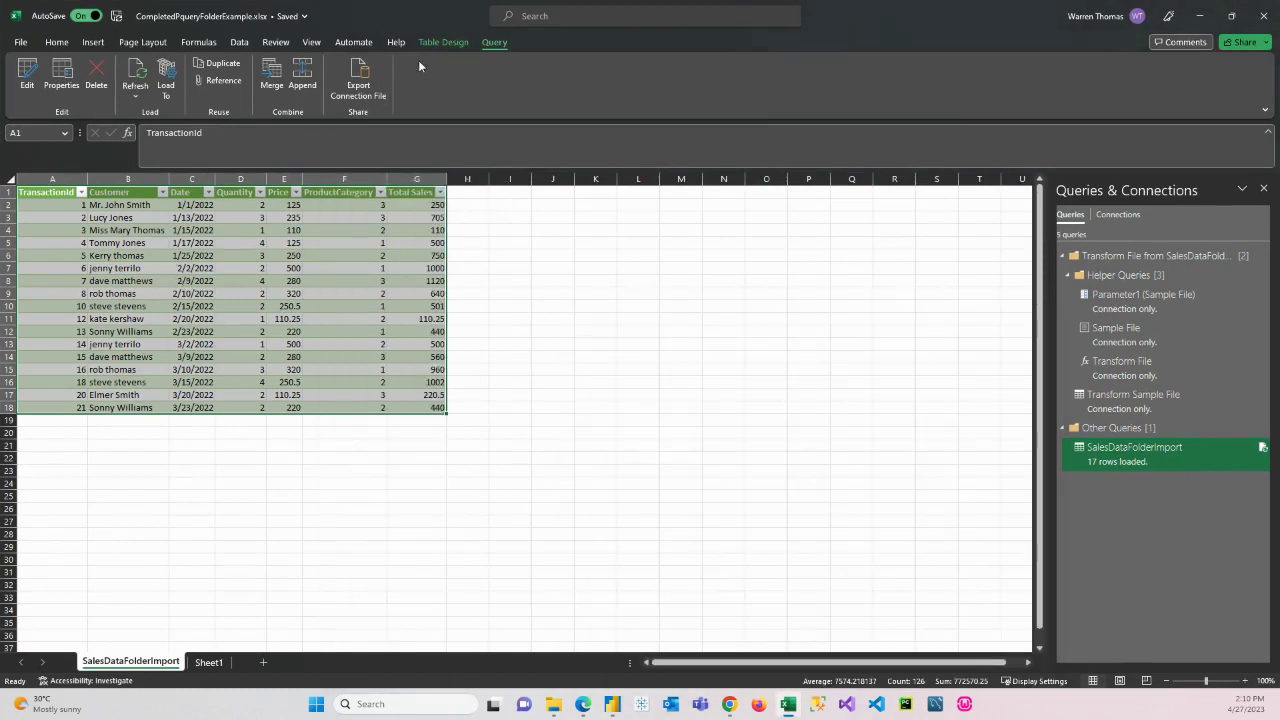
{"action": "left_click", "coordinate": [135, 74]}
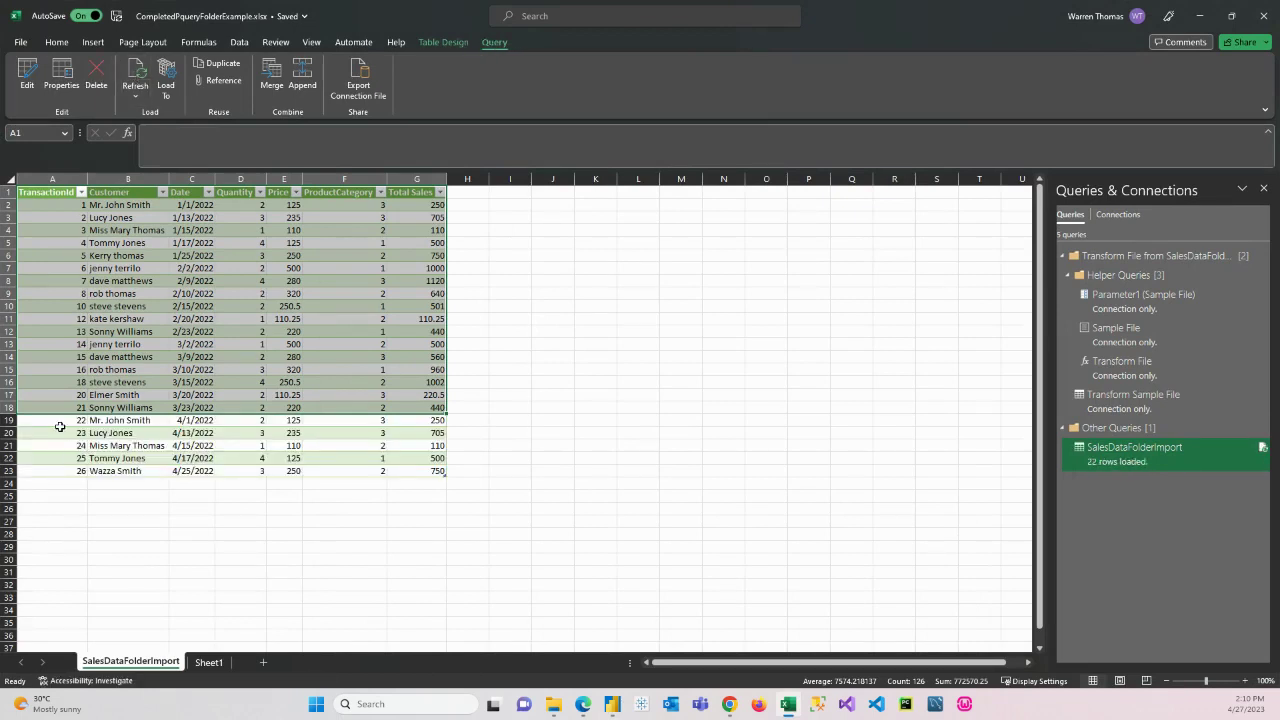
{"action": "left_click_drag", "start_coordinate": [57, 421], "coordinate": [408, 472]}
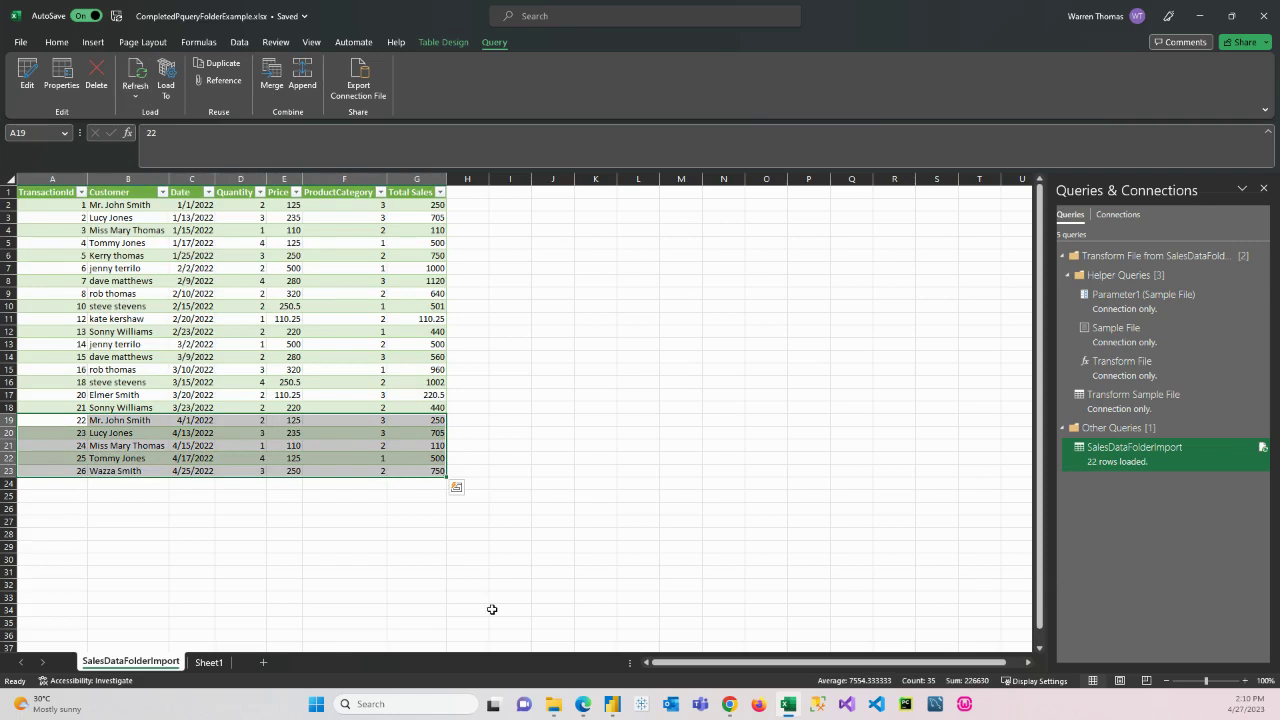
{"action": "left_click", "coordinate": [505, 455]}
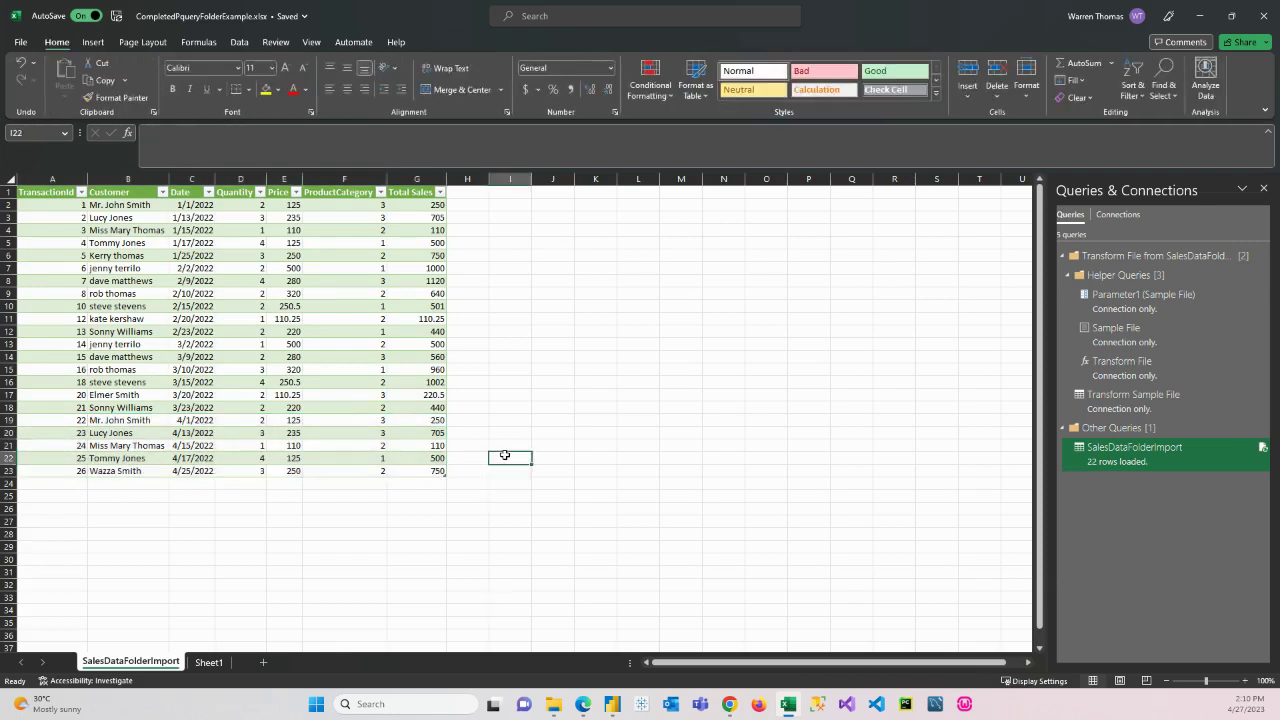